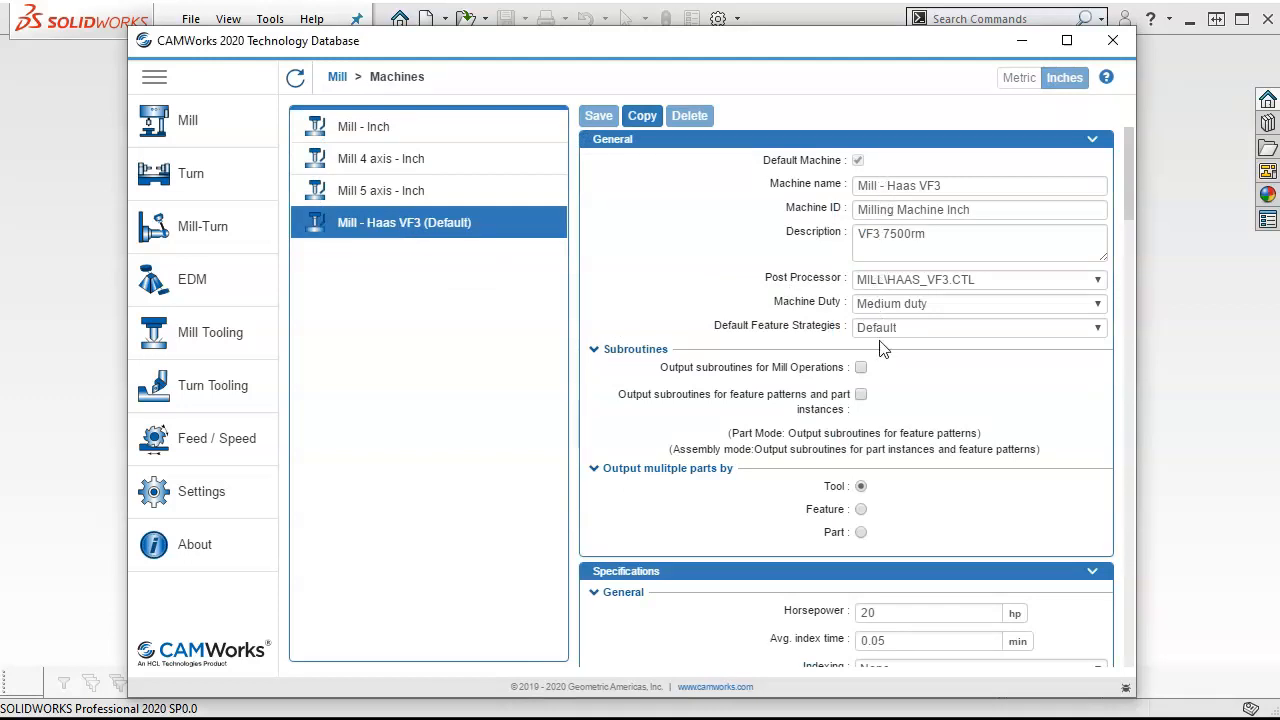
Assign the VF3 tool crib to the Mill - Haas VF3 machine's turret and save the machine record
{"action": "scroll", "coordinate": [920, 460], "scroll_direction": "down", "scroll_amount": 1}
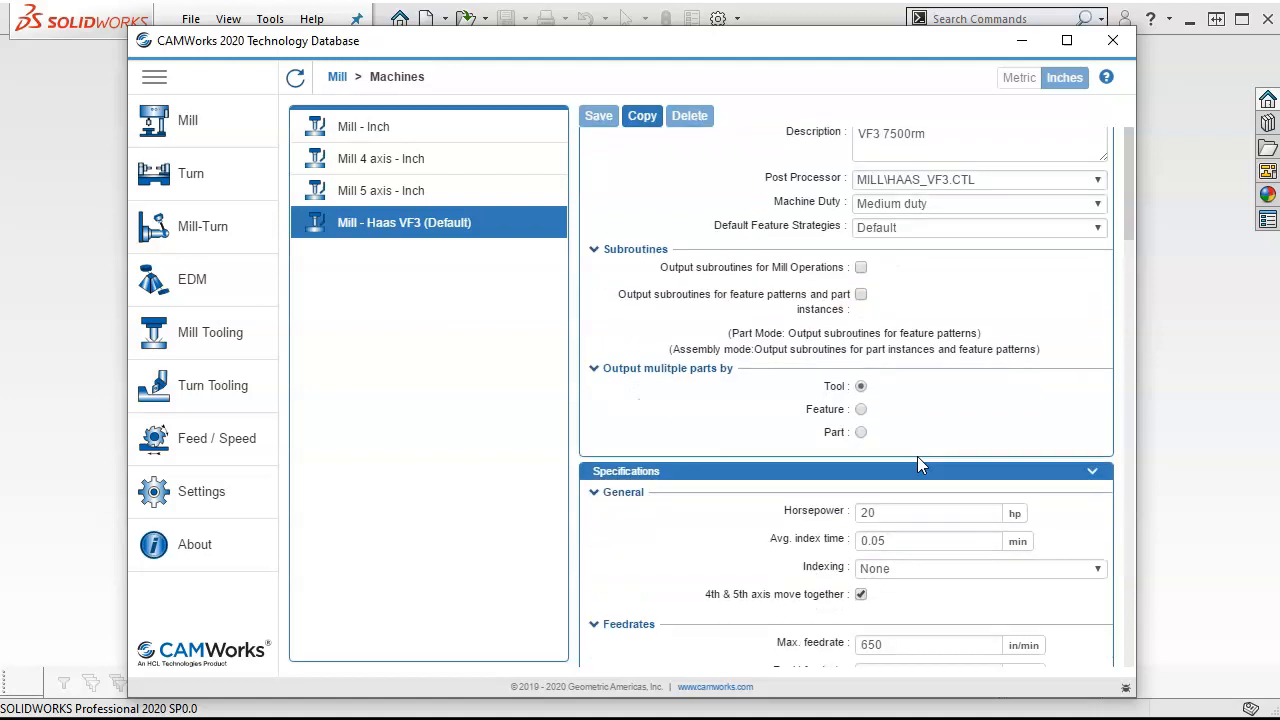
{"action": "scroll", "coordinate": [917, 456], "scroll_direction": "up", "scroll_amount": 1}
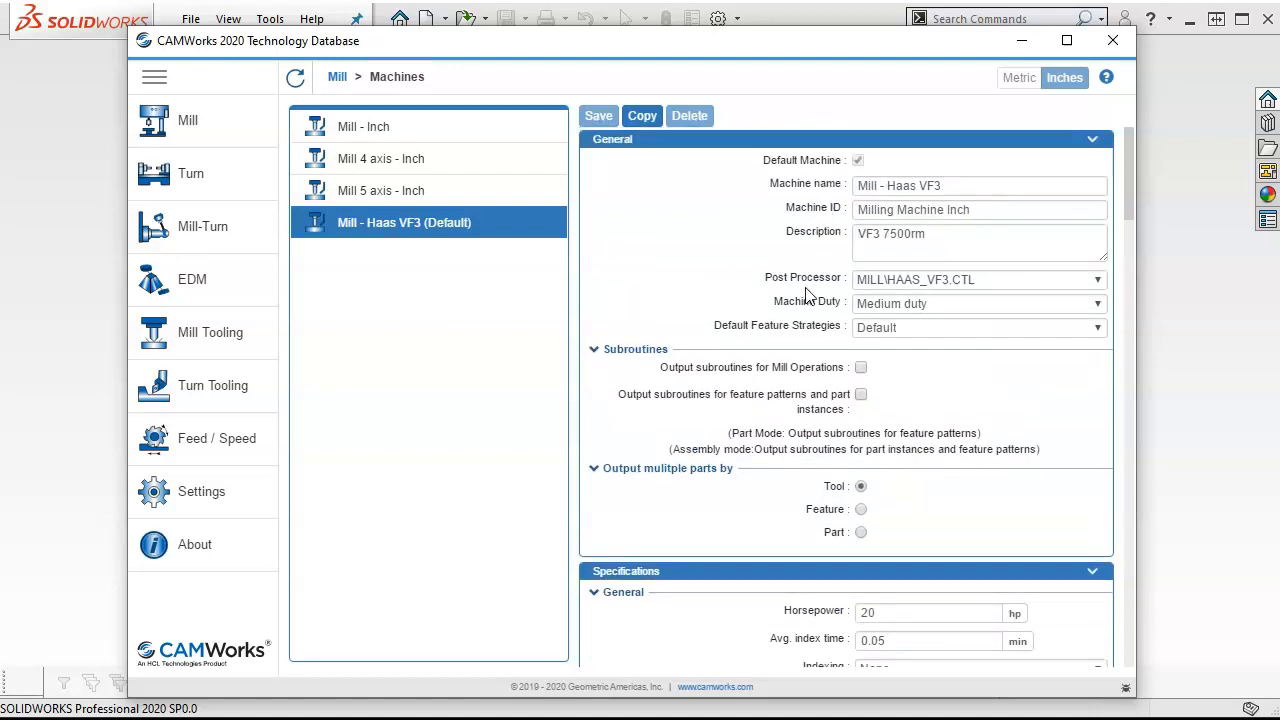
{"action": "scroll", "coordinate": [820, 278], "scroll_direction": "down", "scroll_amount": 2}
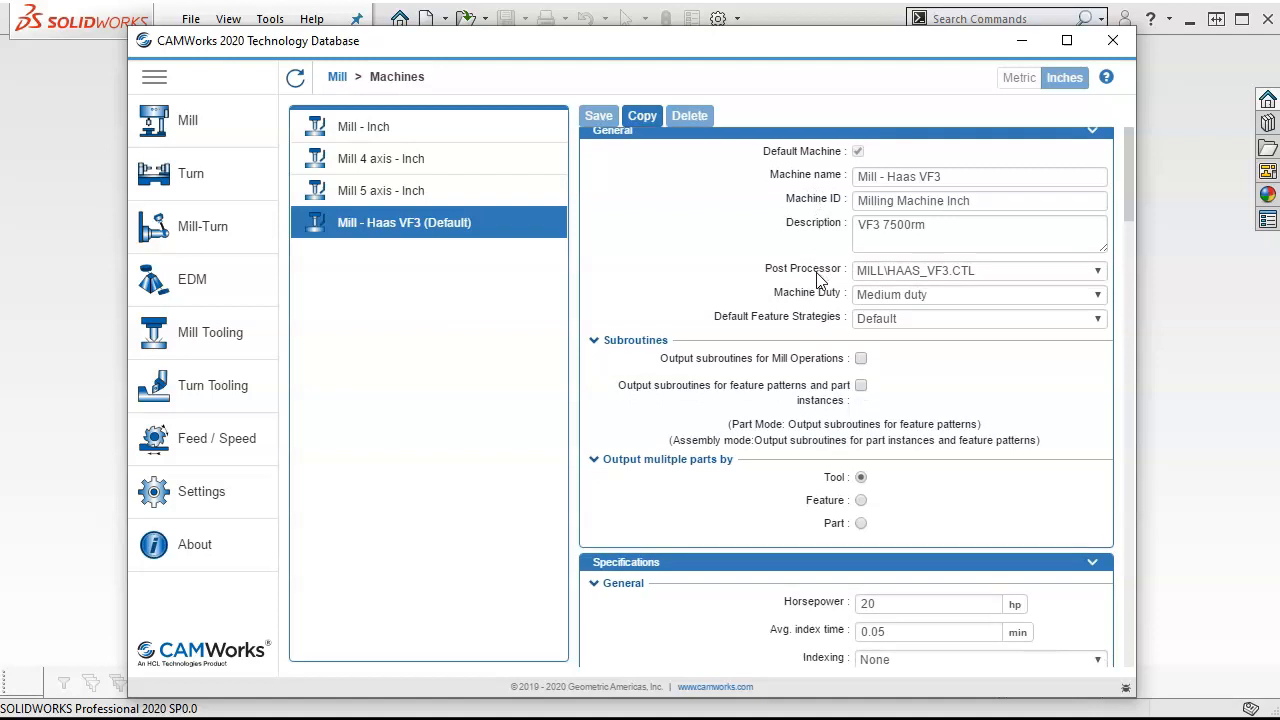
{"action": "scroll", "coordinate": [817, 280], "scroll_direction": "down", "scroll_amount": 5}
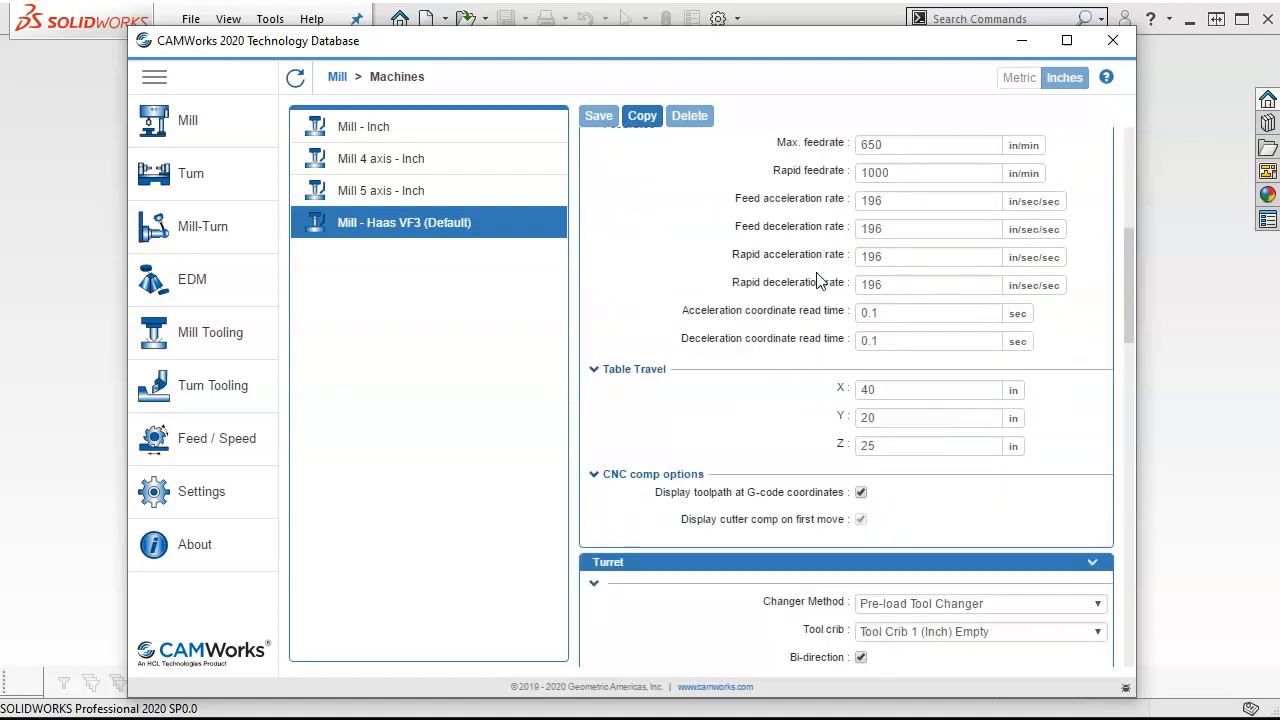
{"action": "scroll", "coordinate": [817, 280], "scroll_direction": "down", "scroll_amount": 3}
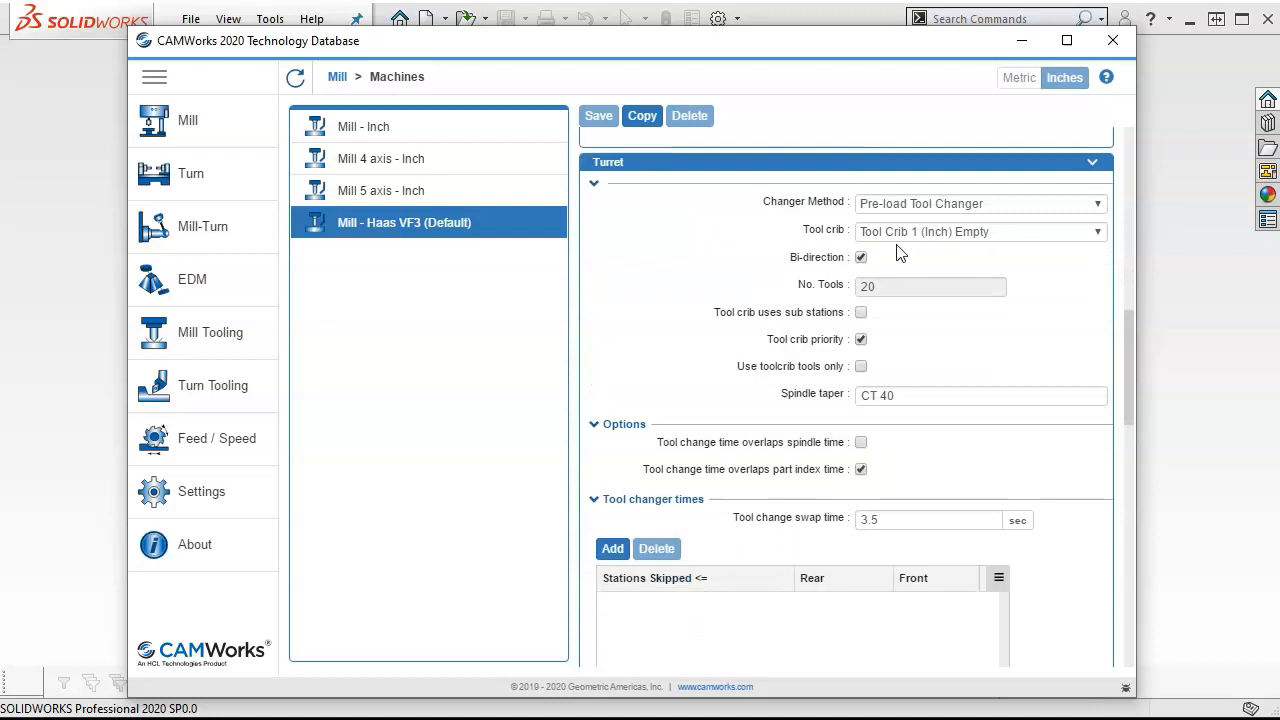
{"action": "left_click", "coordinate": [1082, 234]}
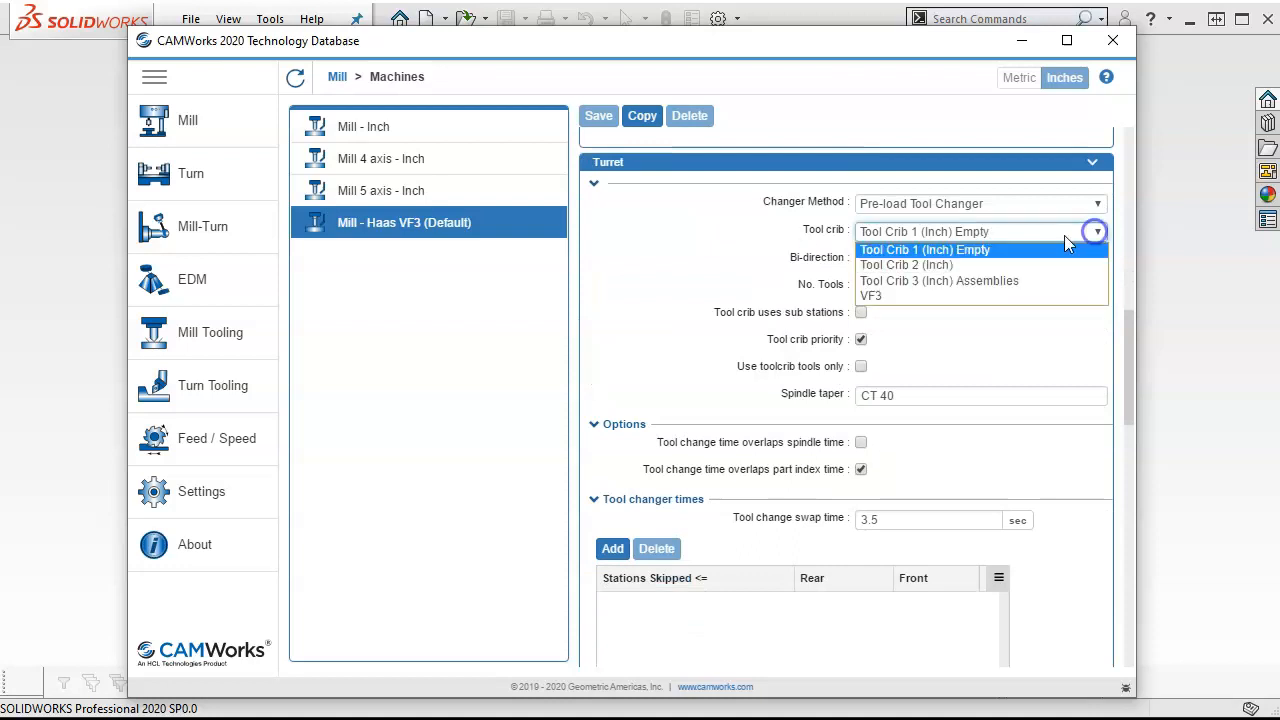
{"action": "left_click", "coordinate": [878, 295]}
{"action": "left_click", "coordinate": [597, 117]}
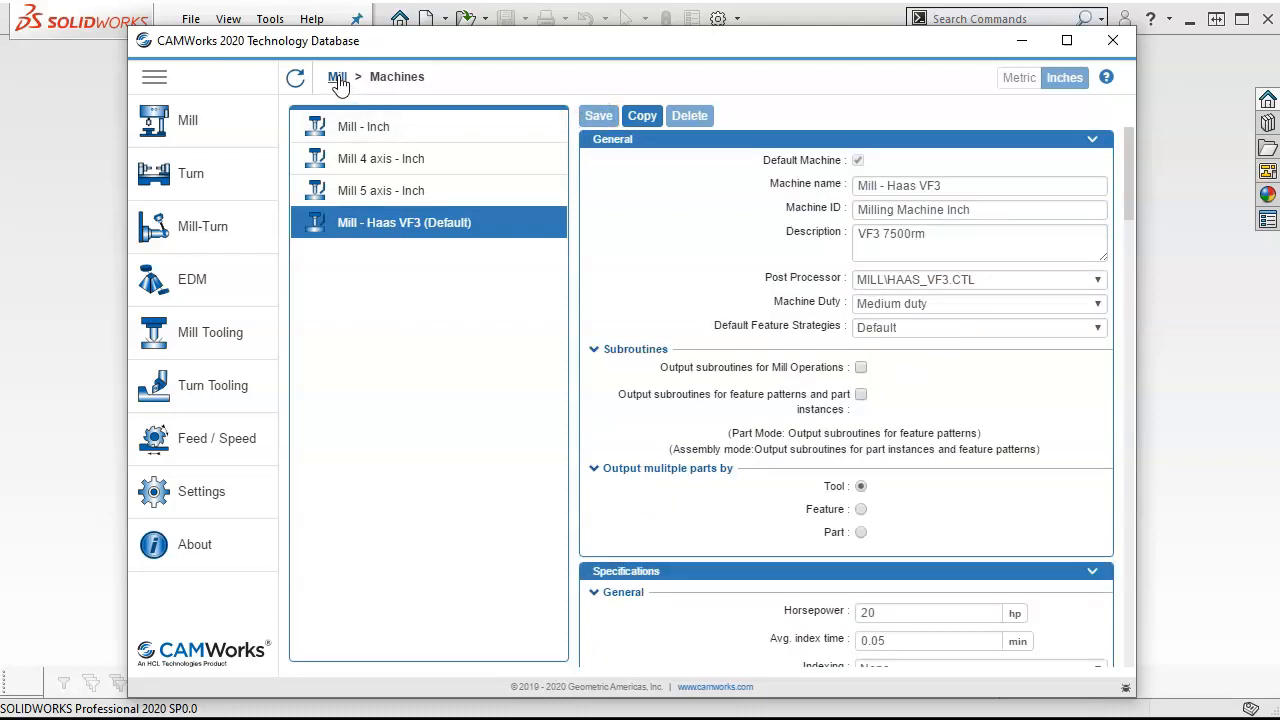
Review the mill strategies' Sort Operations priority list and the Map Mill Features table, returning to the Mill overview
{"action": "left_click", "coordinate": [338, 78]}
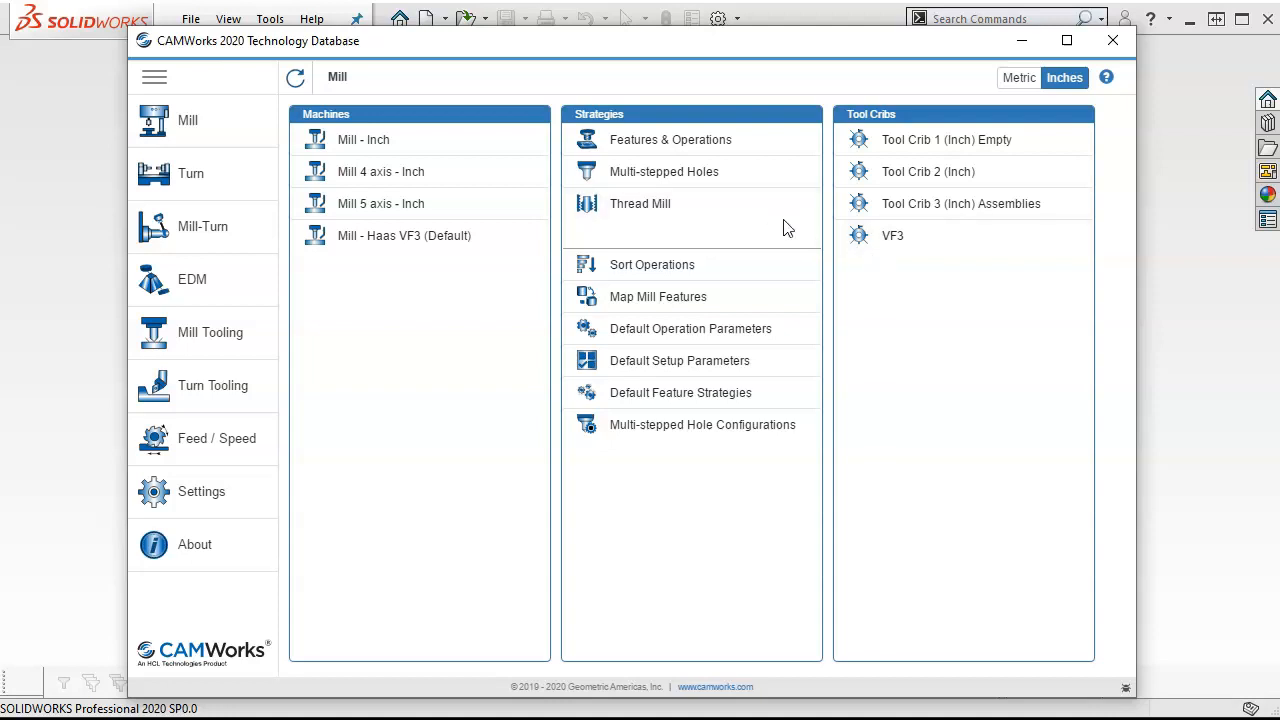
{"action": "left_click", "coordinate": [650, 268]}
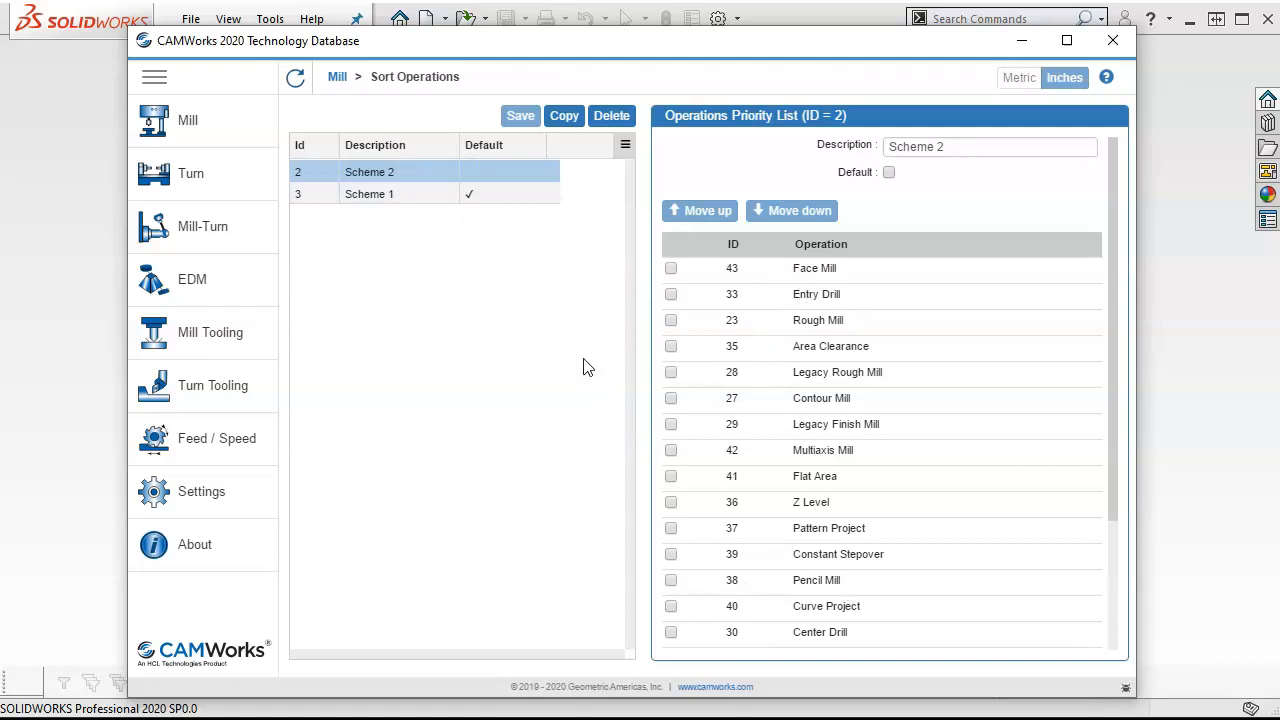
{"action": "left_click", "coordinate": [338, 77]}
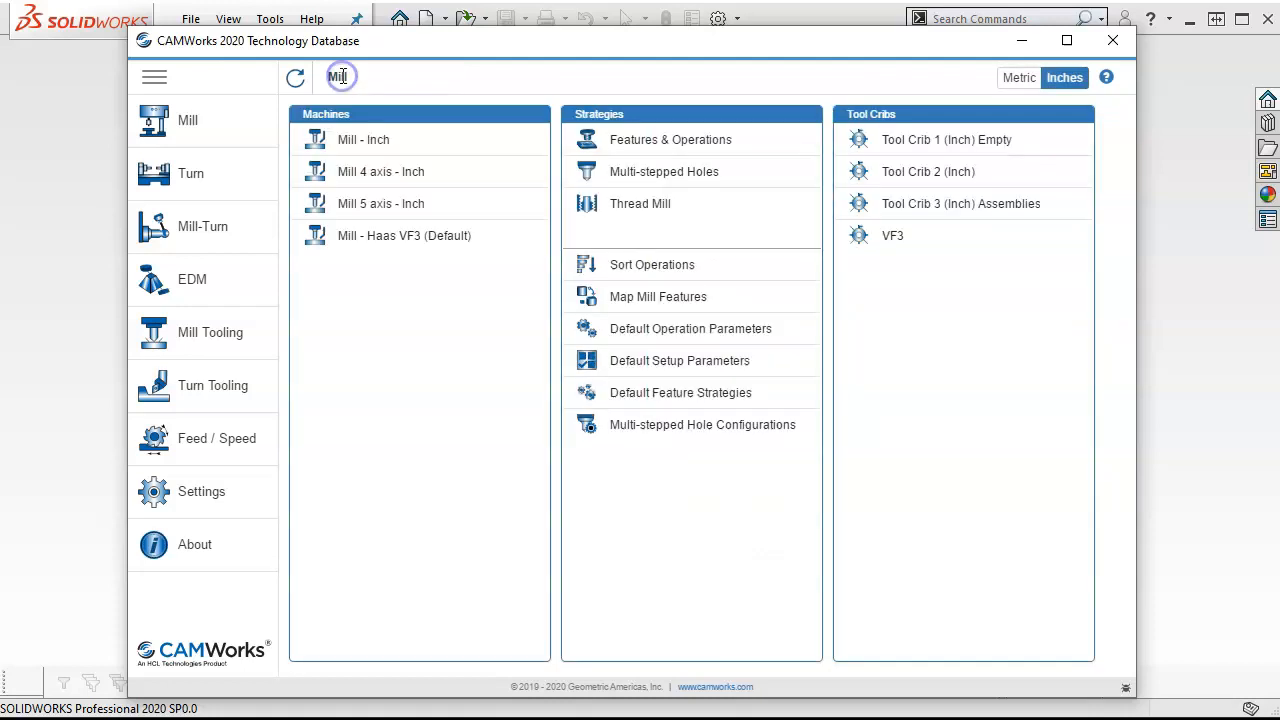
{"action": "left_click", "coordinate": [629, 300]}
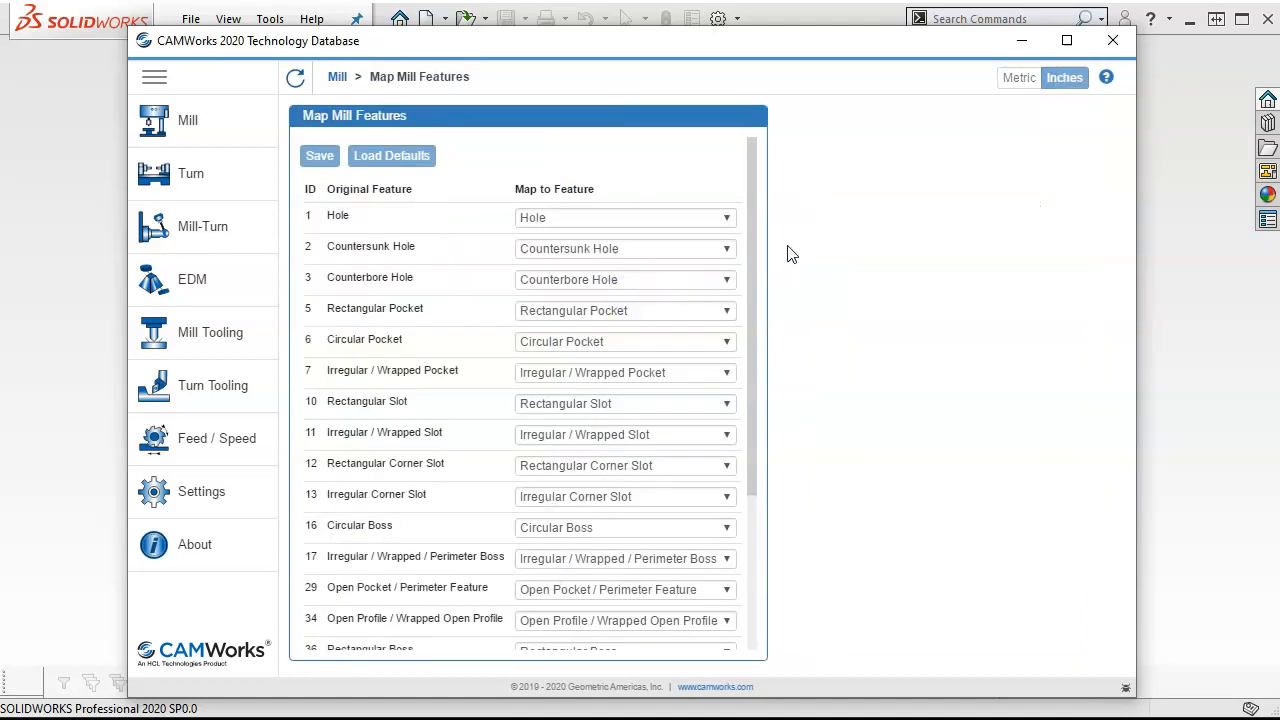
{"action": "left_click_drag", "start_coordinate": [752, 210], "coordinate": [745, 176]}
{"action": "left_click", "coordinate": [337, 78]}
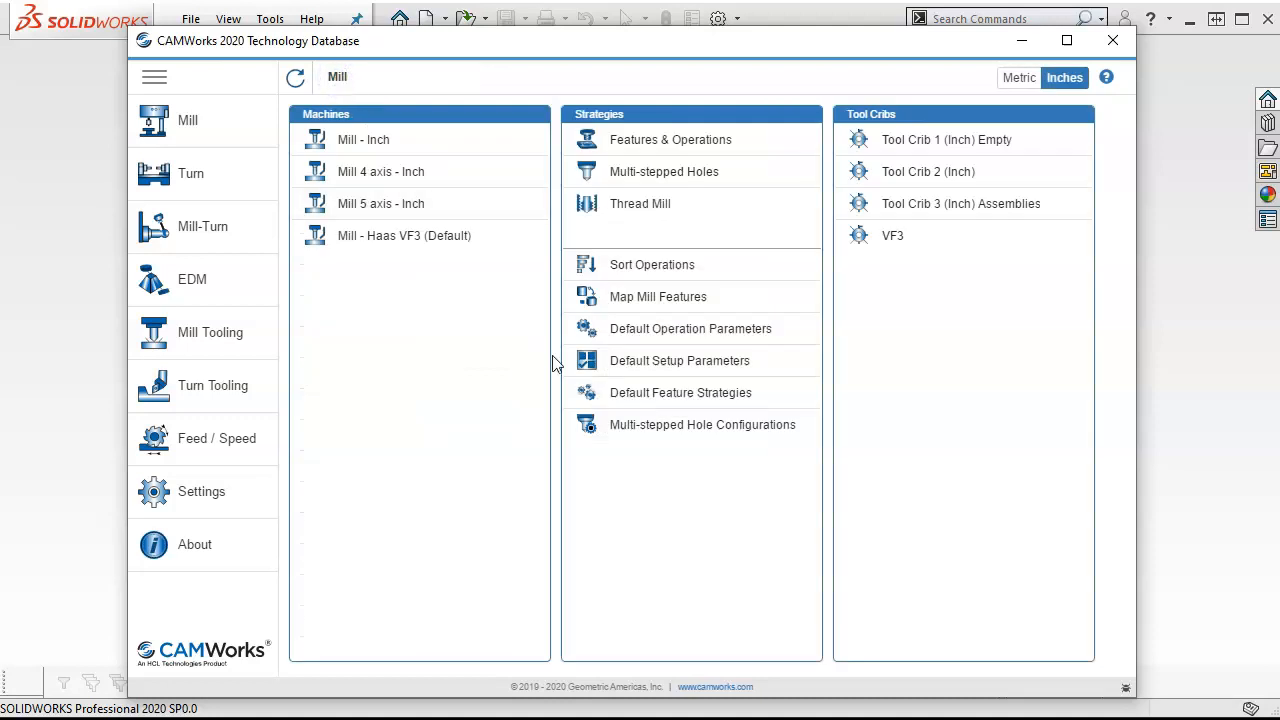
Open the mill's default operation parameters for the Face Mill operation
{"action": "left_click", "coordinate": [638, 329]}
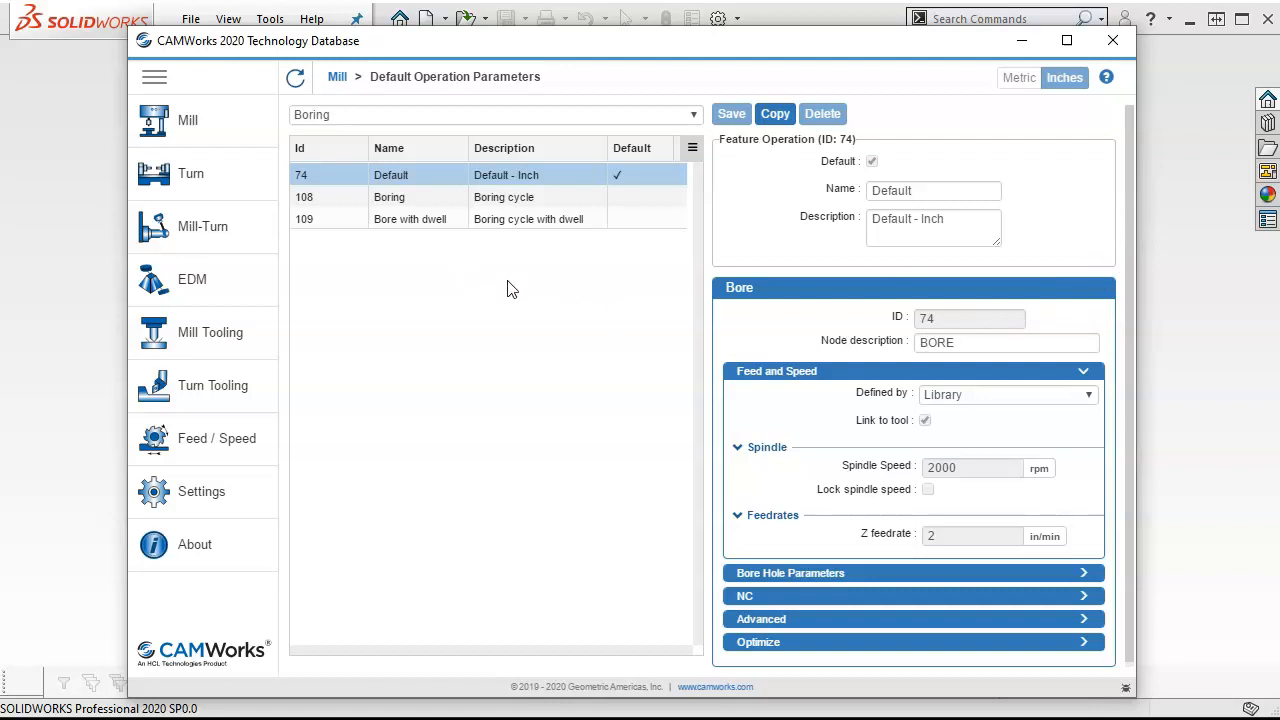
{"action": "left_click", "coordinate": [601, 117]}
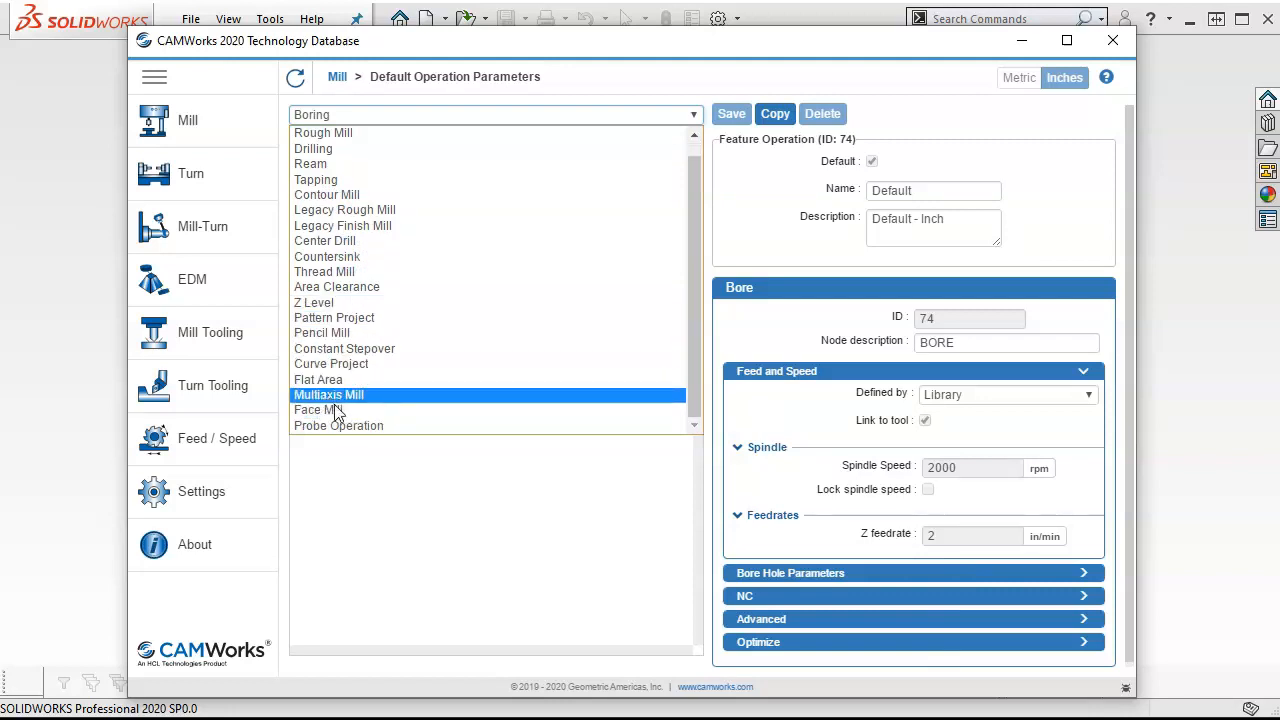
{"action": "left_click", "coordinate": [330, 411]}
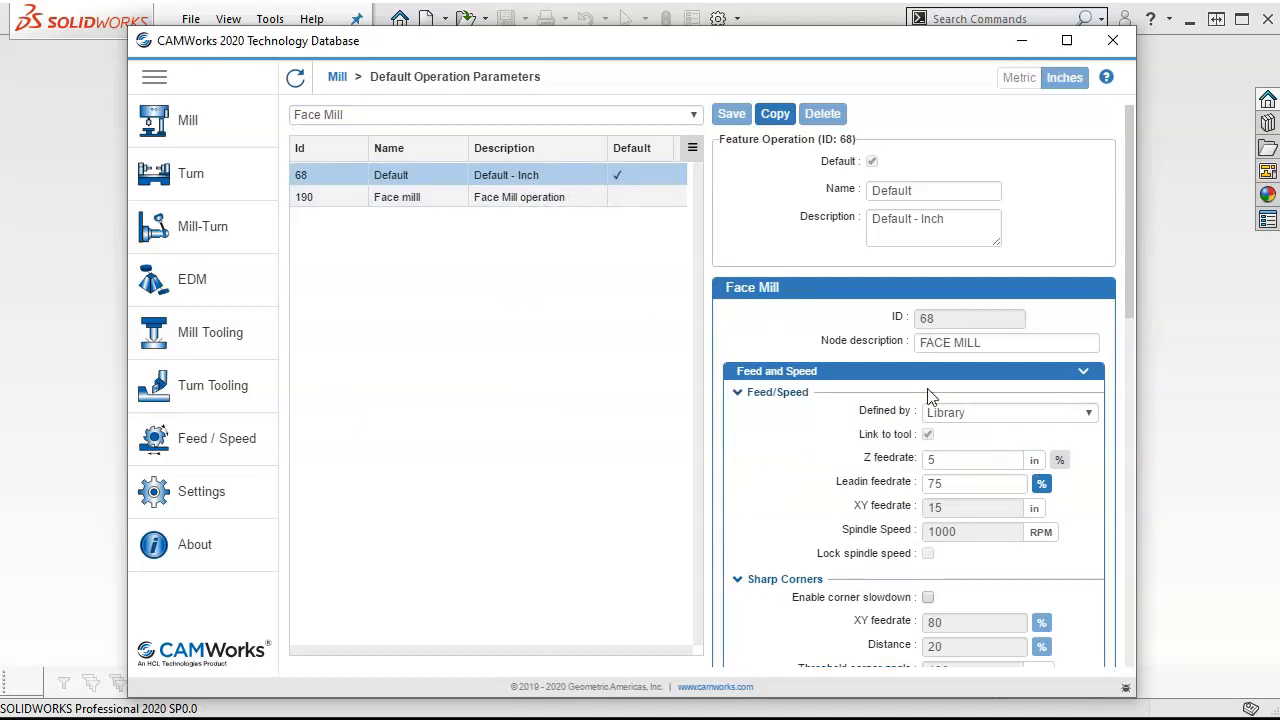
Set the feed and speed source of the default Face Mill operation to Tool
{"action": "left_click_drag", "start_coordinate": [1131, 295], "coordinate": [1129, 320]}
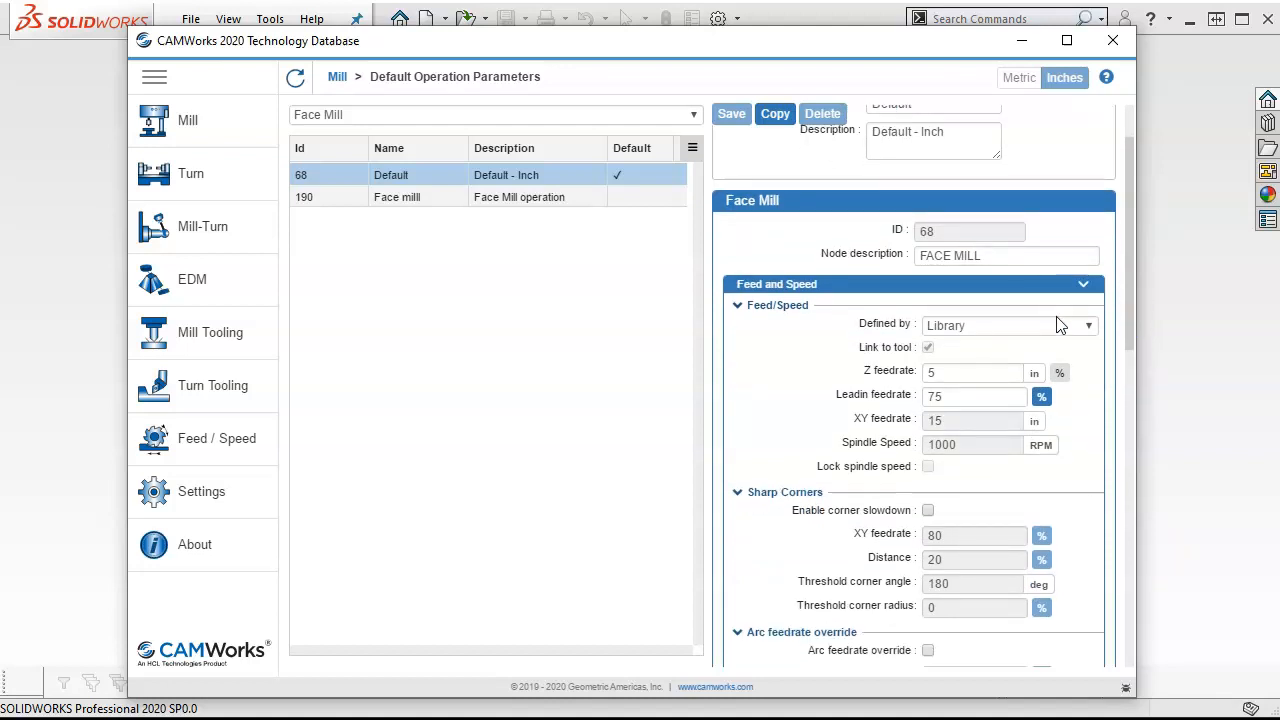
{"action": "left_click", "coordinate": [1086, 325]}
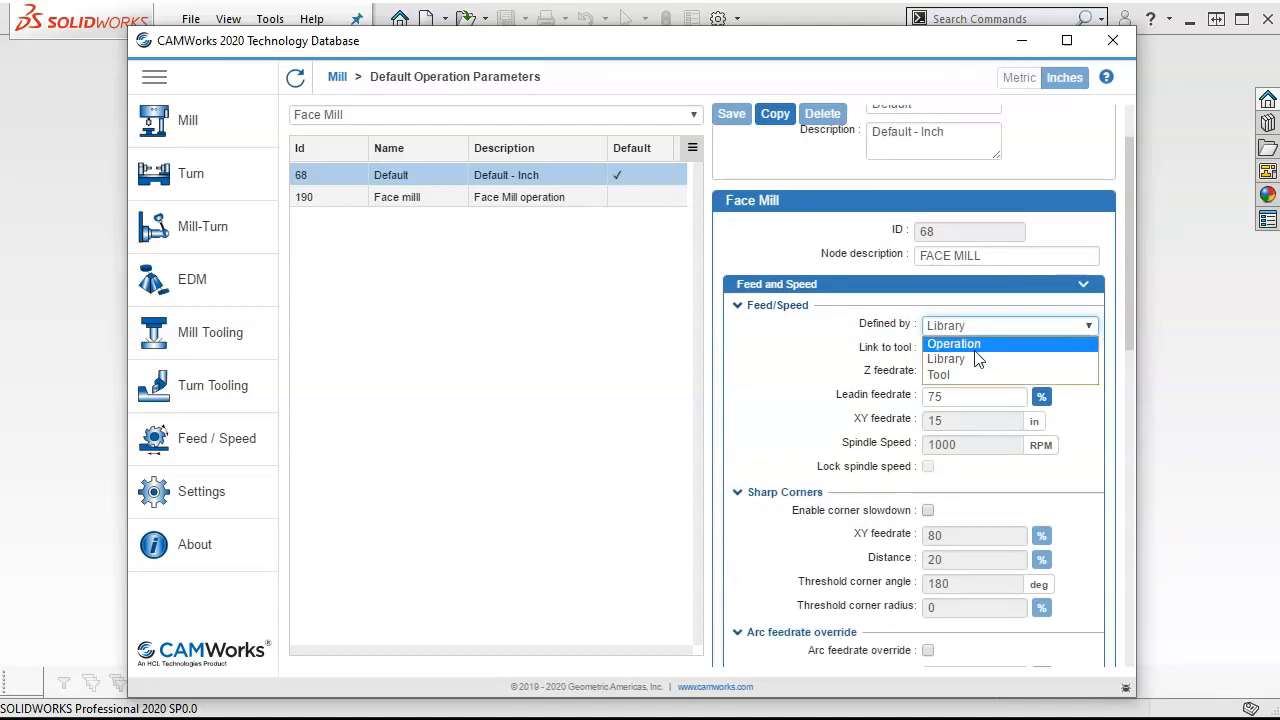
{"action": "left_click", "coordinate": [938, 374]}
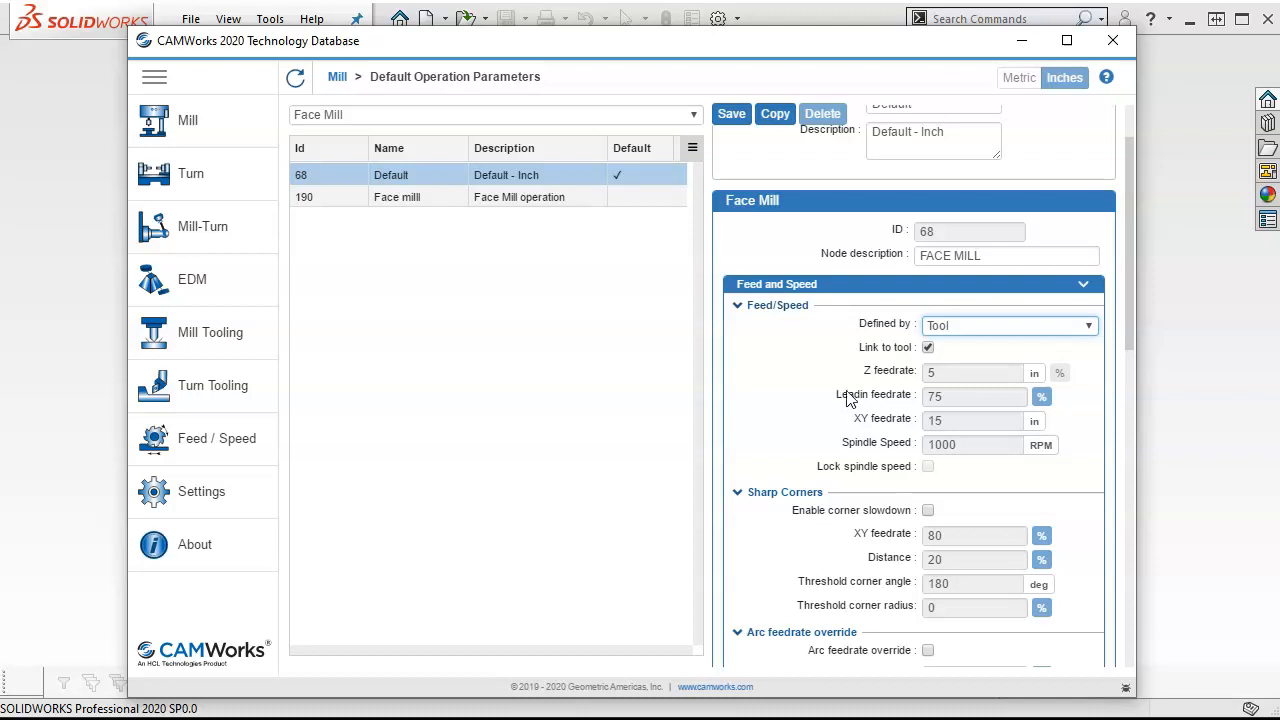
{"action": "left_click", "coordinate": [977, 331]}
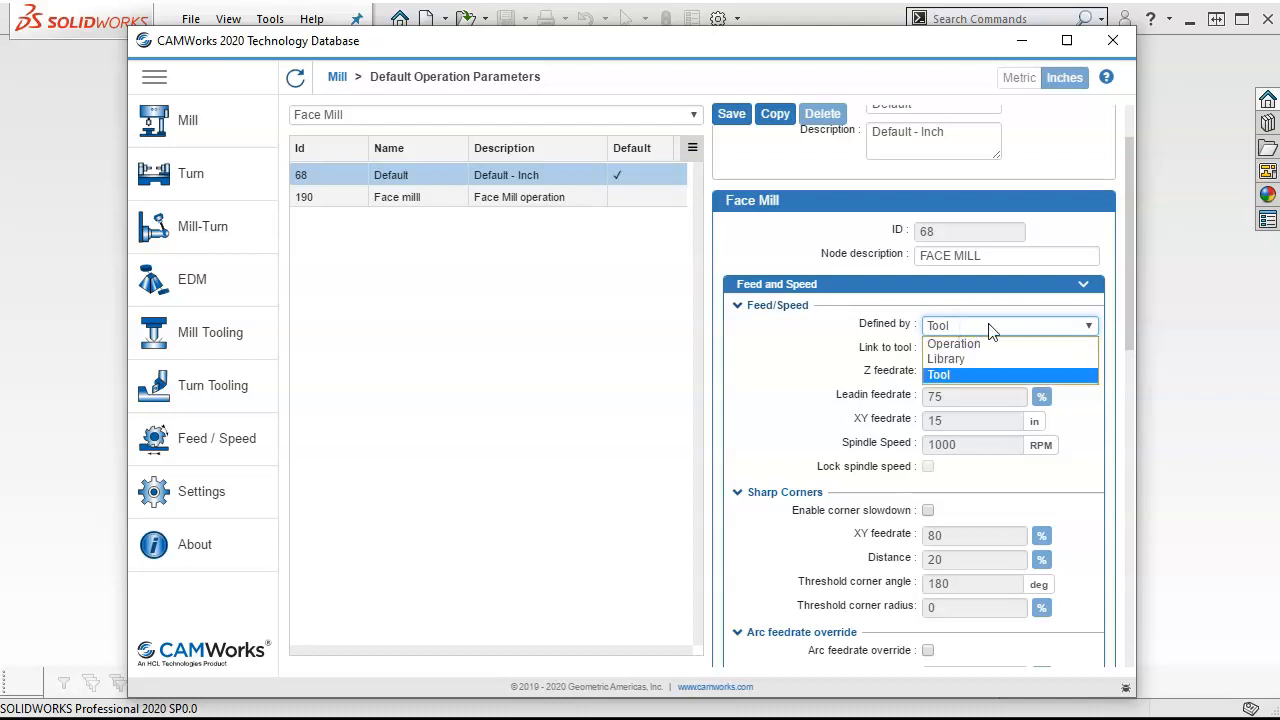
{"action": "left_click", "coordinate": [979, 329]}
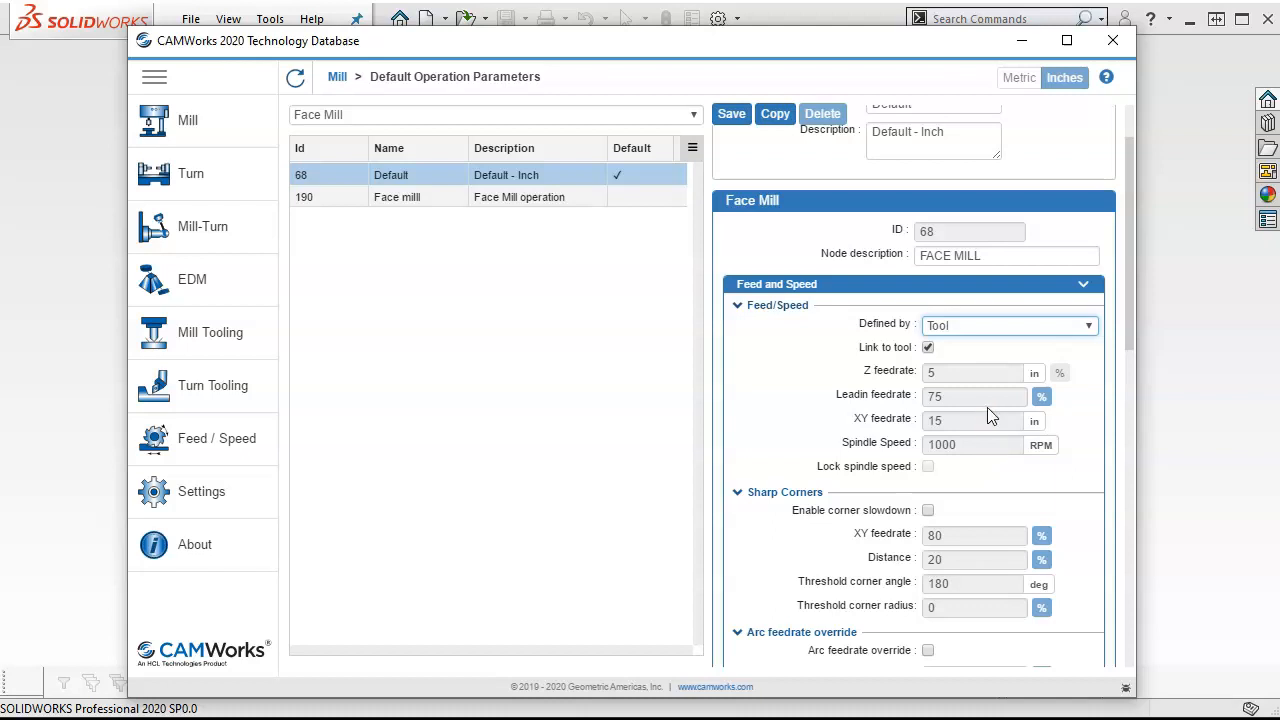
{"action": "left_click", "coordinate": [779, 372]}
Examine the Face Mill defaults for sharp corners, arc feedrate override and facing, including stepover, extents, depth parameters and cut direction
{"action": "scroll", "coordinate": [779, 360], "scroll_direction": "down", "scroll_amount": 2}
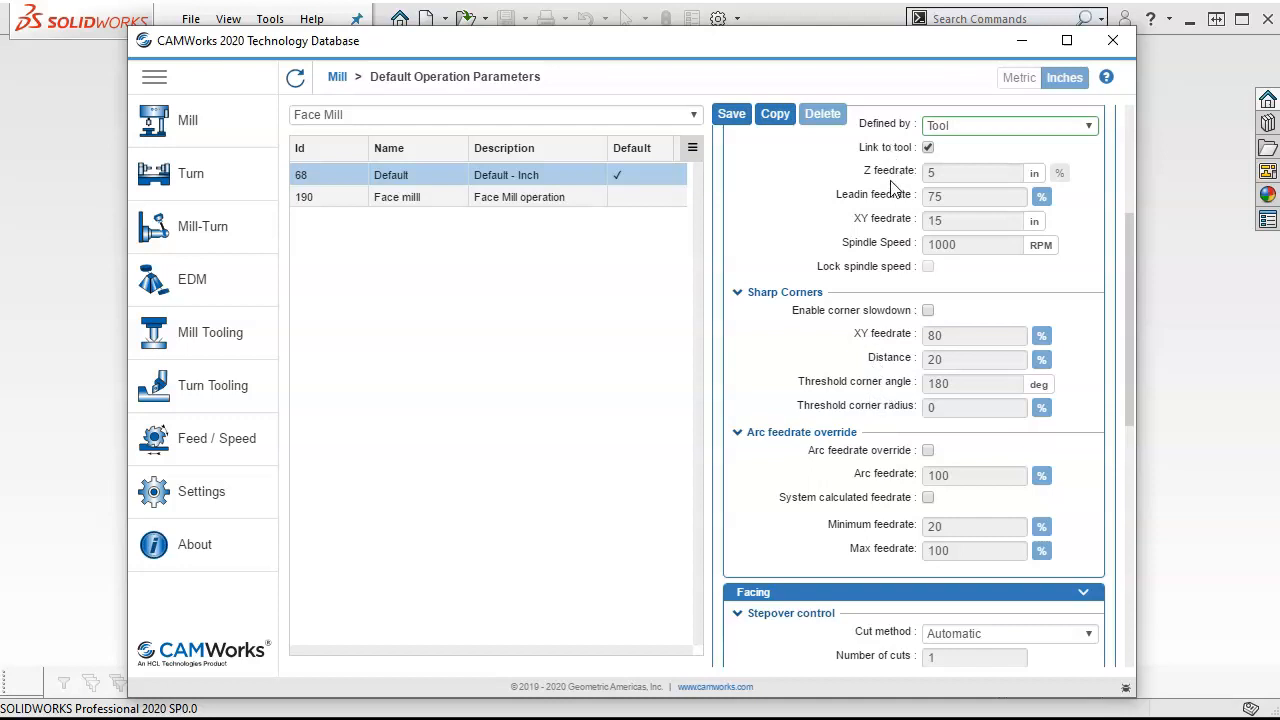
{"action": "scroll", "coordinate": [886, 398], "scroll_direction": "down", "scroll_amount": 3}
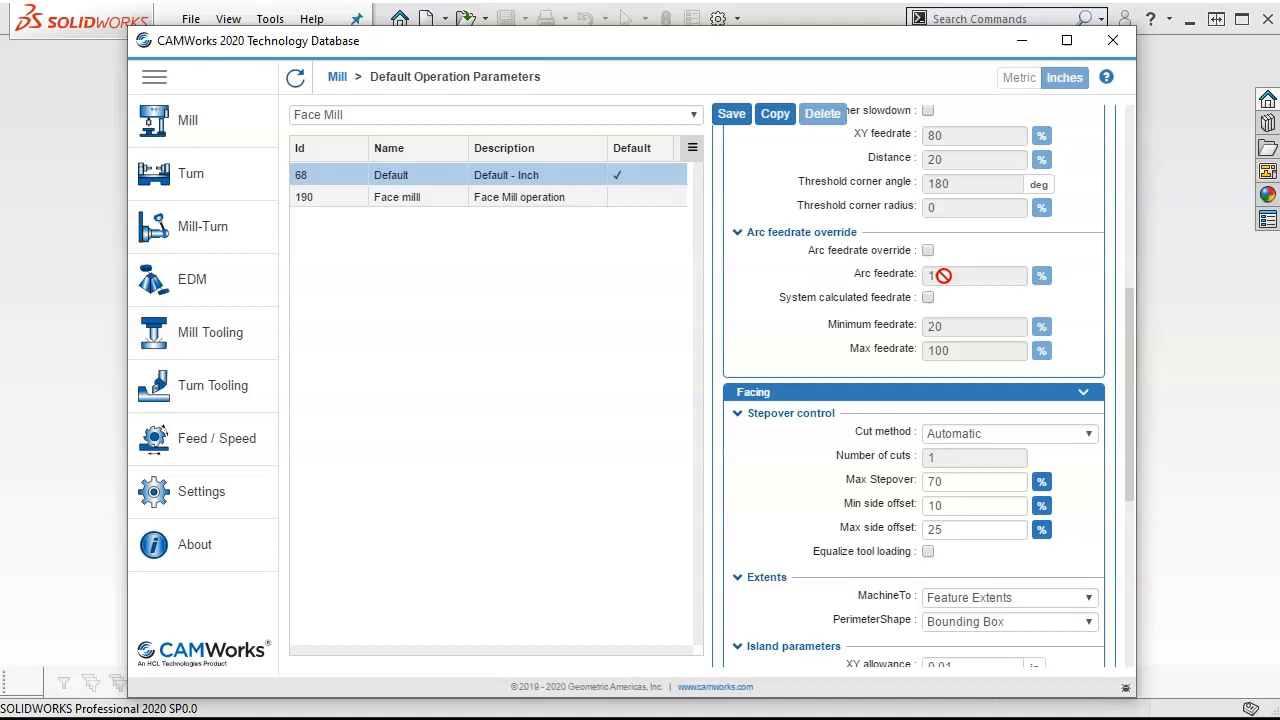
{"action": "scroll", "coordinate": [866, 341], "scroll_direction": "down", "scroll_amount": 1}
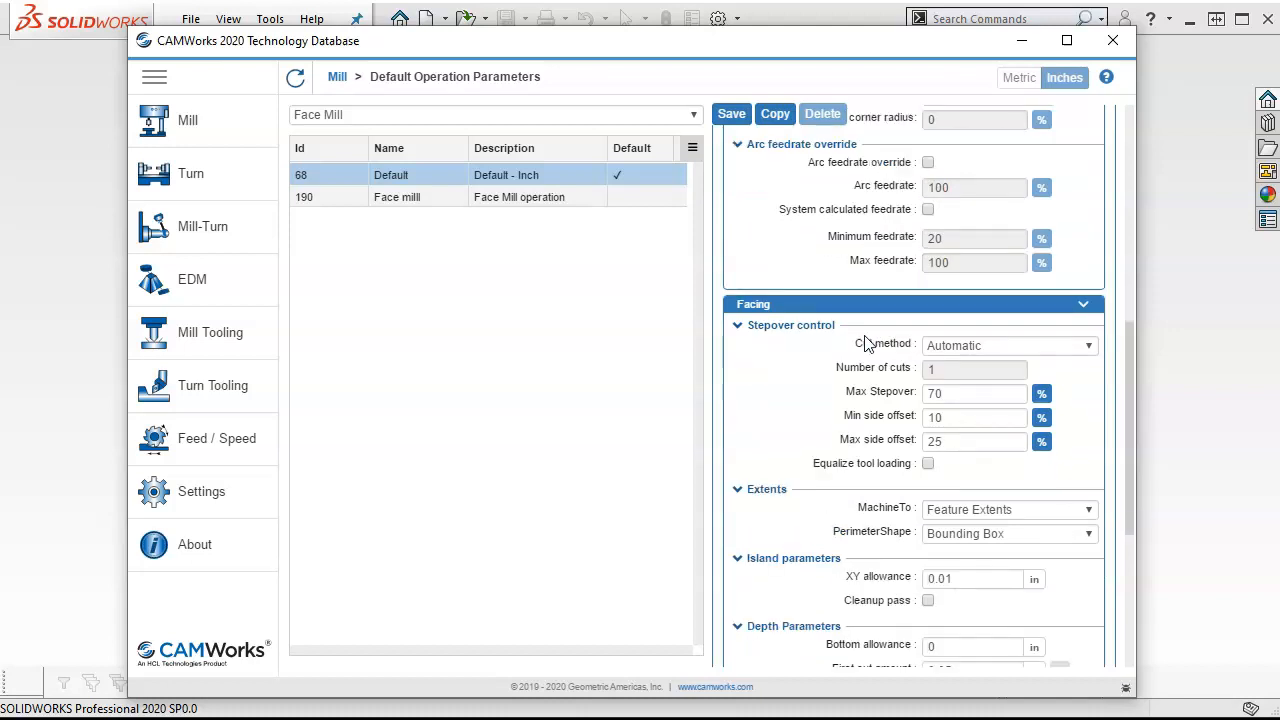
{"action": "scroll", "coordinate": [866, 341], "scroll_direction": "down", "scroll_amount": 1}
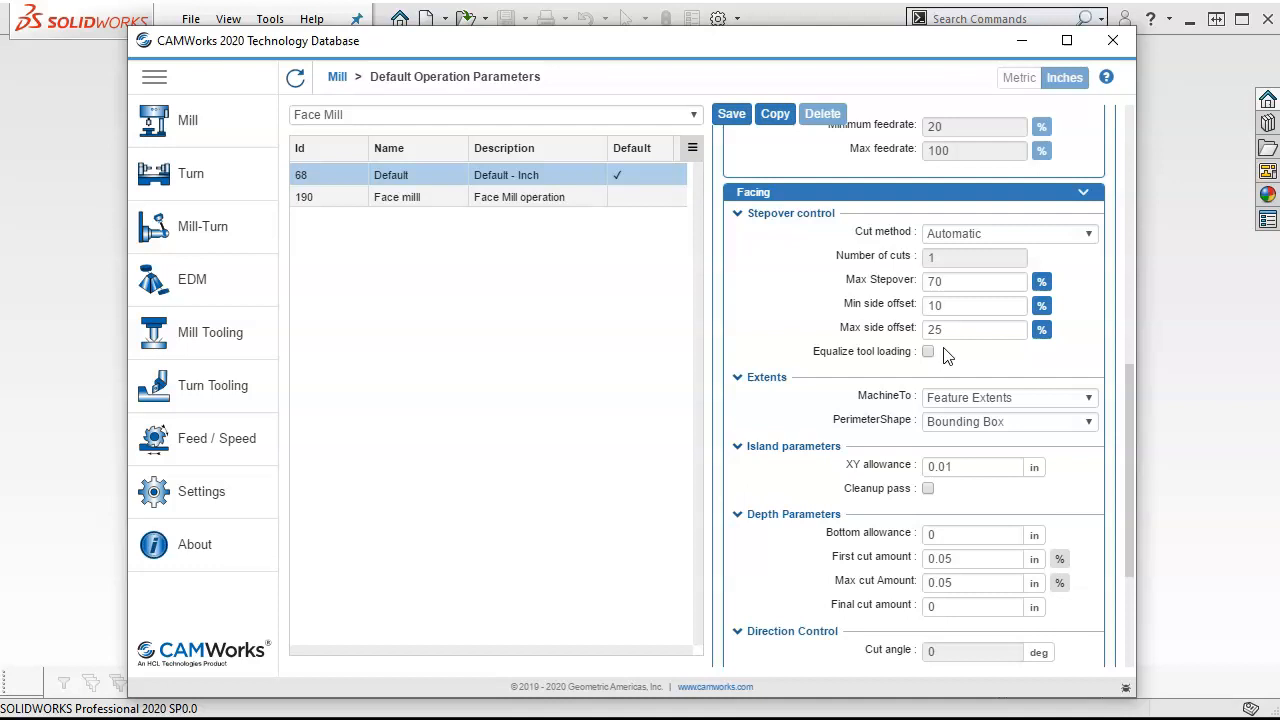
{"action": "scroll", "coordinate": [948, 355], "scroll_direction": "down", "scroll_amount": 1}
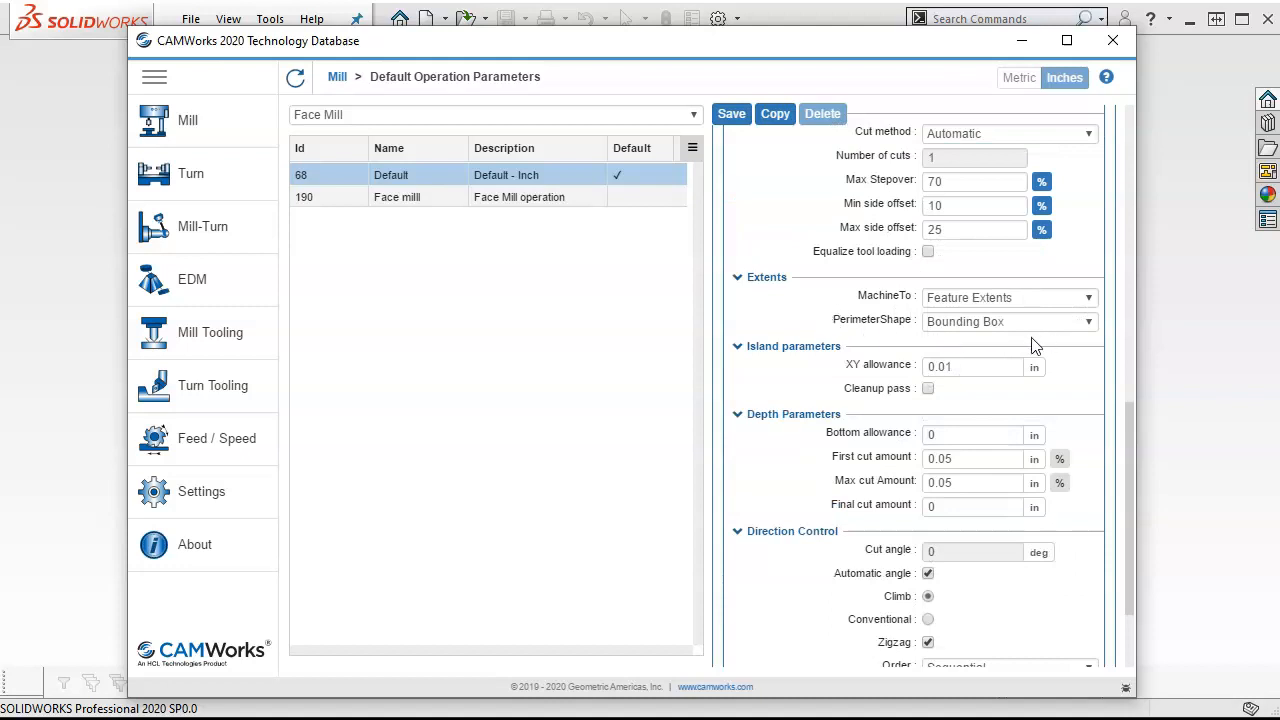
{"action": "scroll", "coordinate": [1040, 345], "scroll_direction": "down", "scroll_amount": 1}
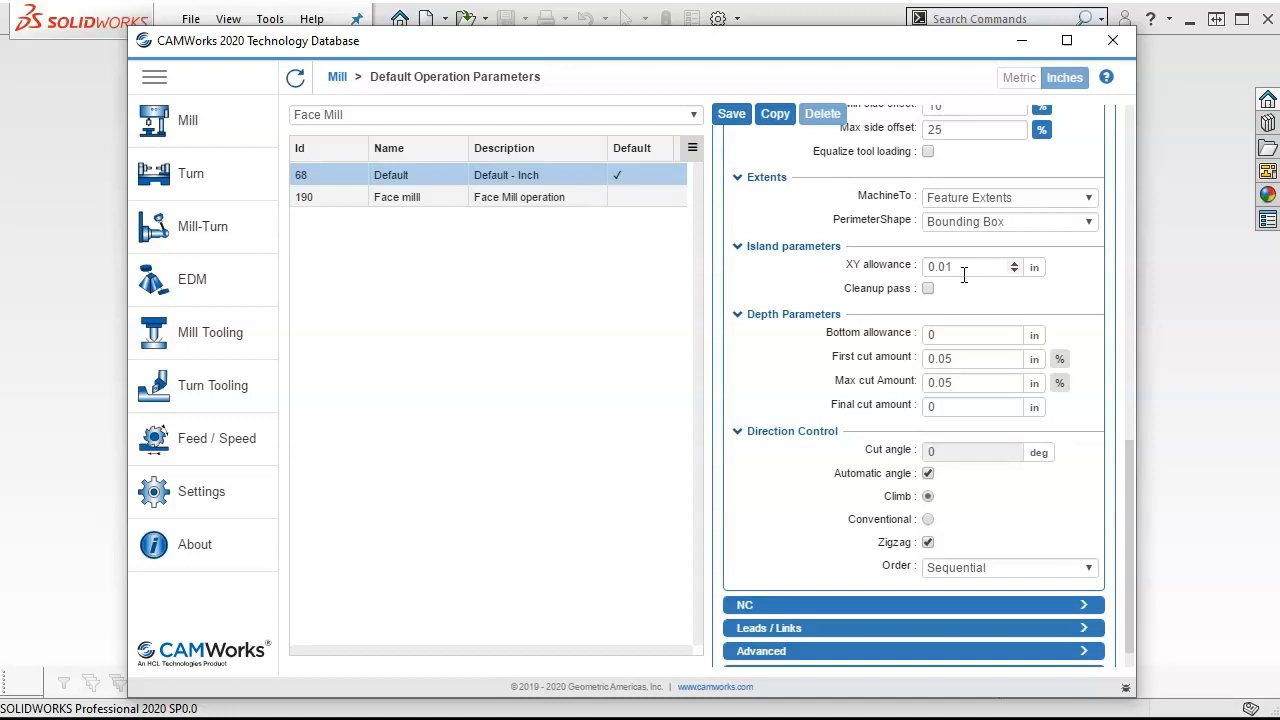
{"action": "scroll", "coordinate": [964, 275], "scroll_direction": "down", "scroll_amount": 1}
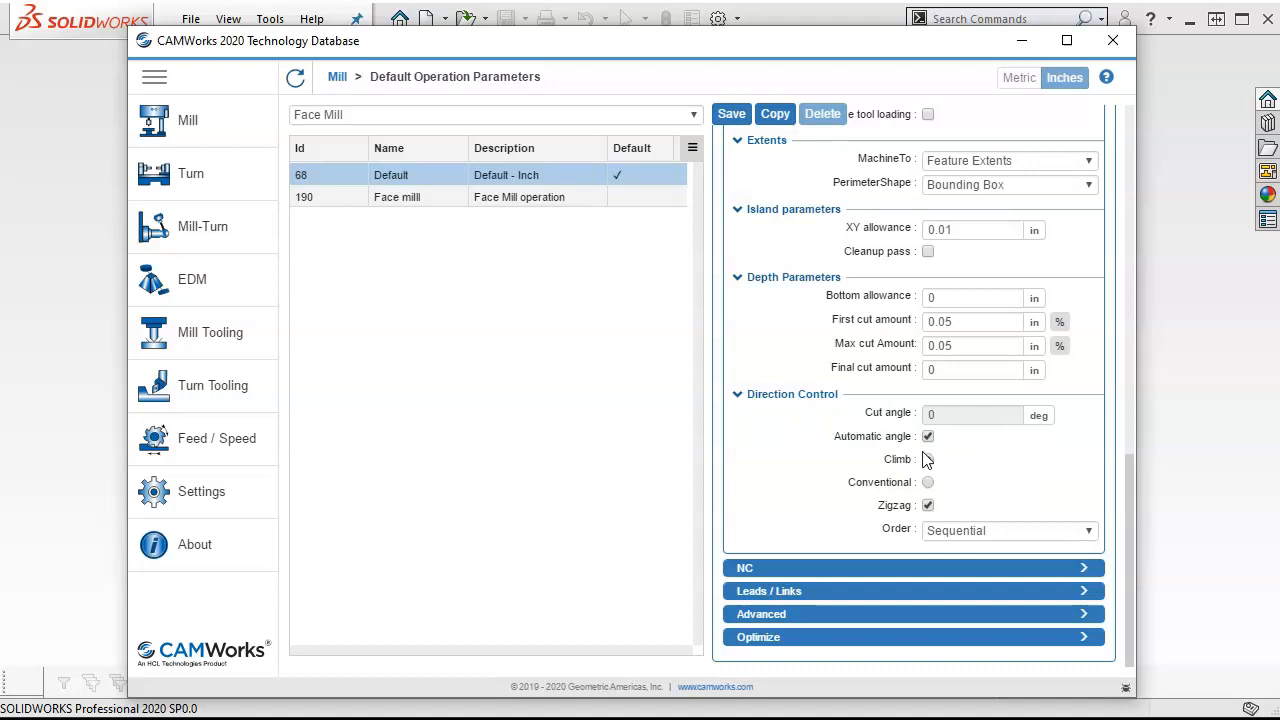
{"action": "left_click", "coordinate": [994, 526]}
{"action": "left_click", "coordinate": [996, 524]}
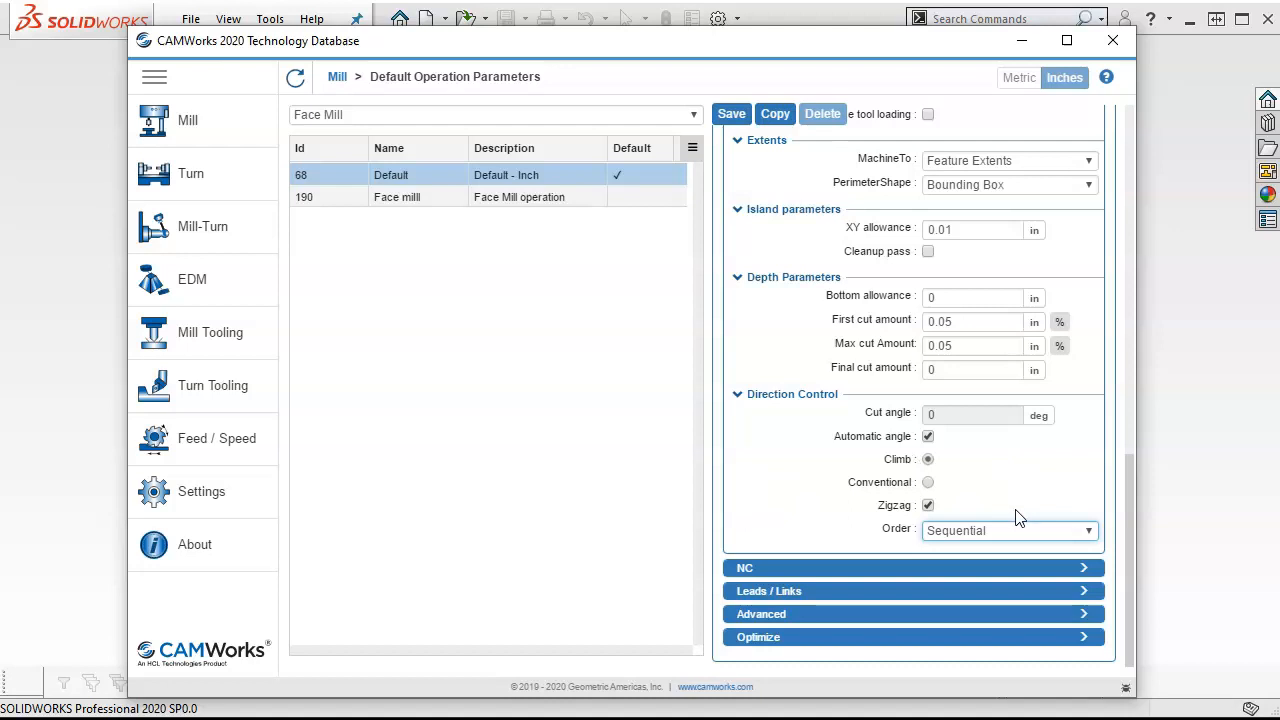
Examine the Face Mill NC plane defaults and the Leads / Links settings for links between cuts and lead-in/out clearances
{"action": "left_click", "coordinate": [1078, 568]}
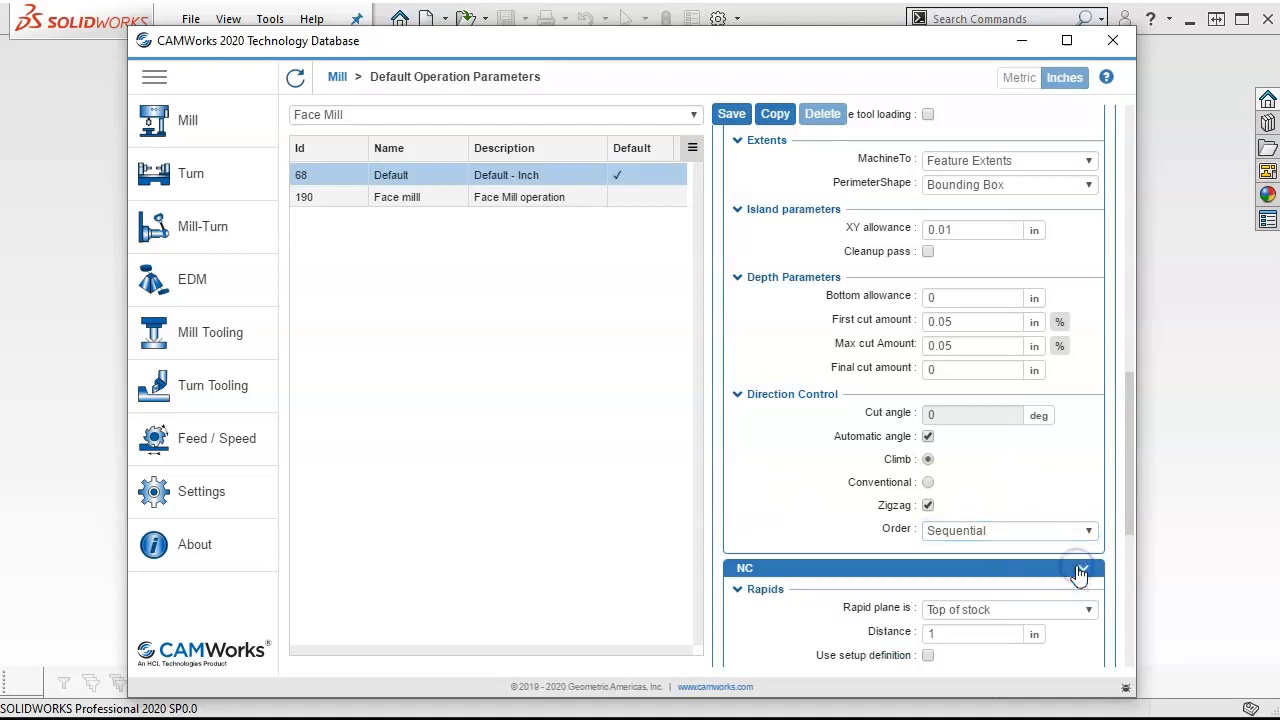
{"action": "scroll", "coordinate": [1080, 571], "scroll_direction": "down", "scroll_amount": 5}
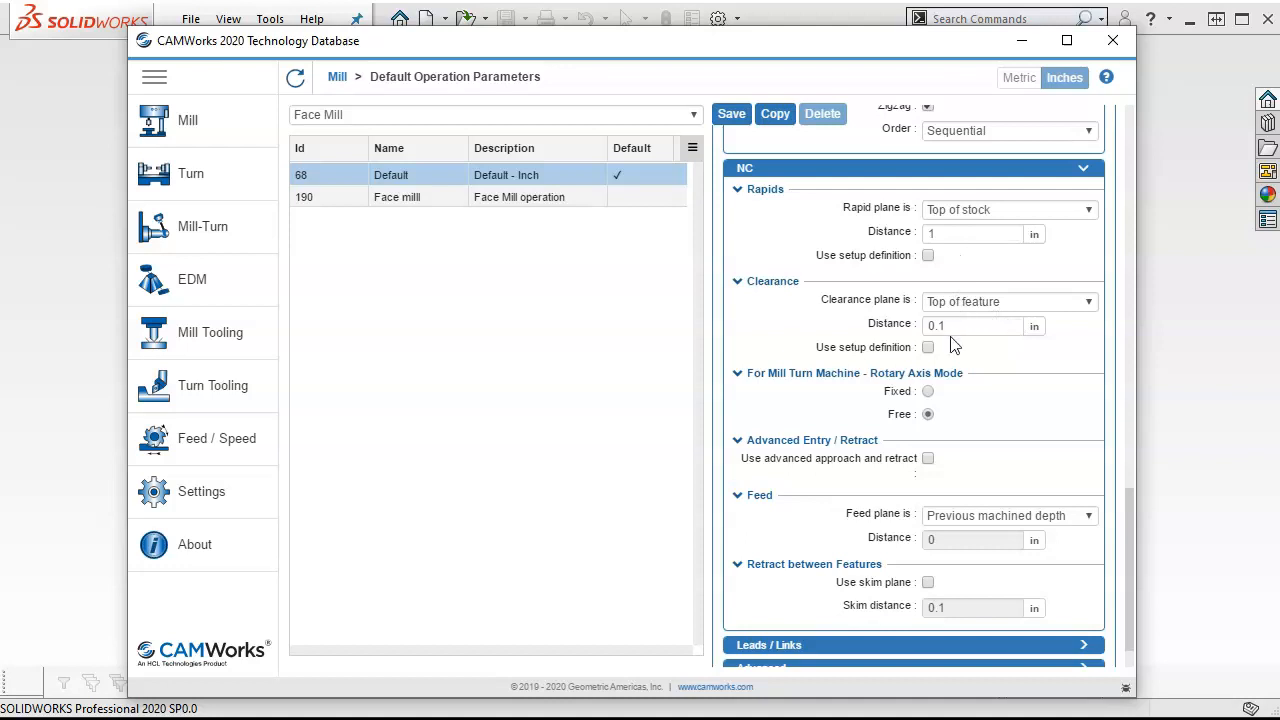
{"action": "scroll", "coordinate": [975, 345], "scroll_direction": "down", "scroll_amount": 1}
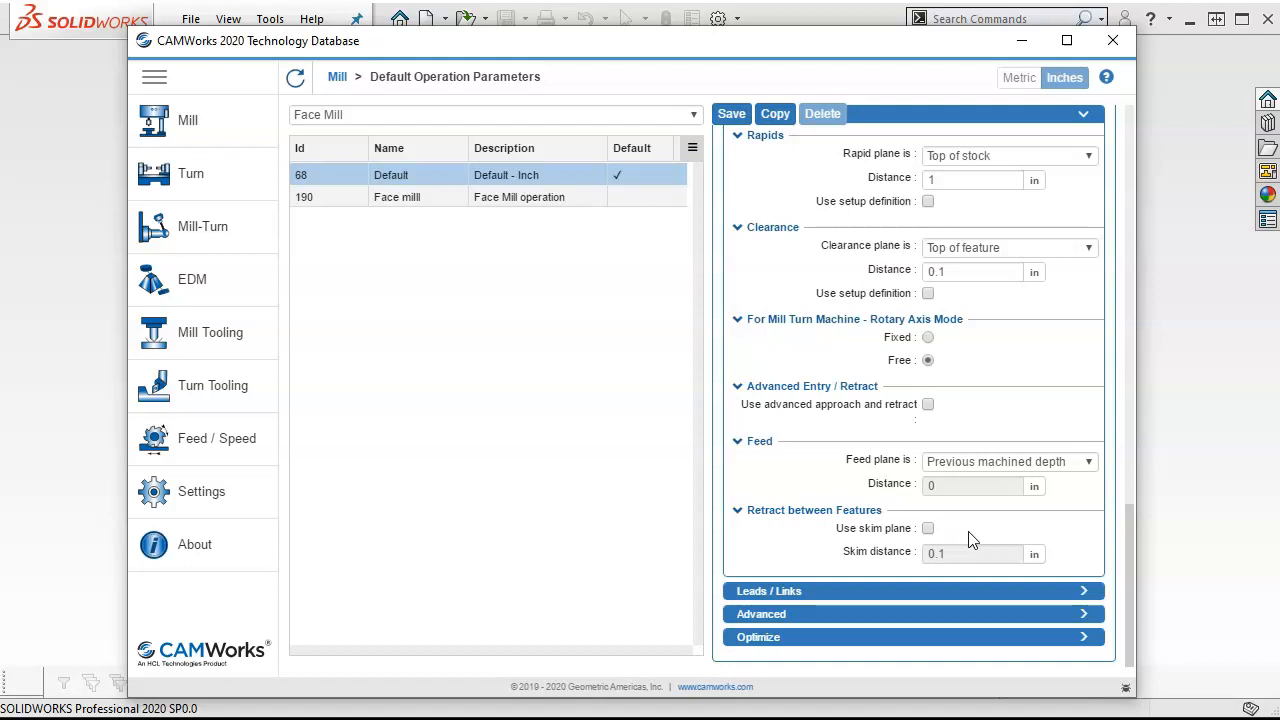
{"action": "left_click", "coordinate": [1086, 595]}
{"action": "scroll", "coordinate": [1080, 594], "scroll_direction": "down", "scroll_amount": 4}
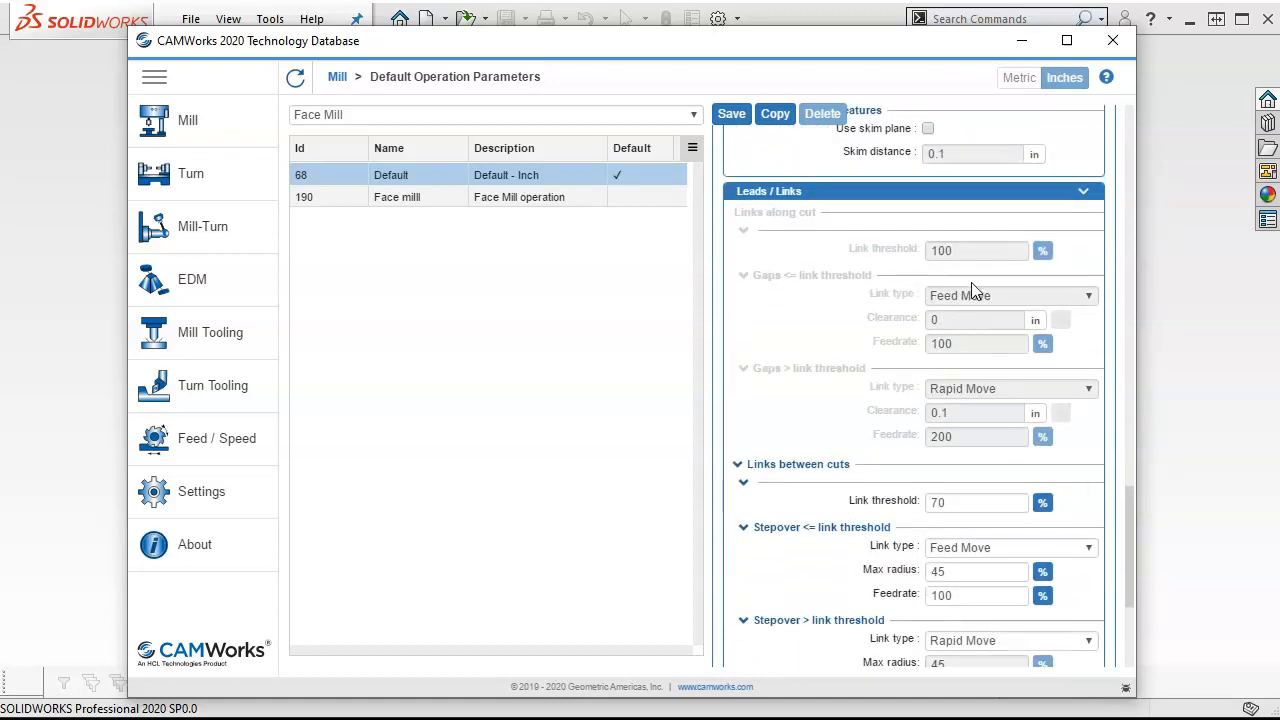
{"action": "scroll", "coordinate": [971, 282], "scroll_direction": "down", "scroll_amount": 1}
{"action": "scroll", "coordinate": [975, 316], "scroll_direction": "down", "scroll_amount": 1}
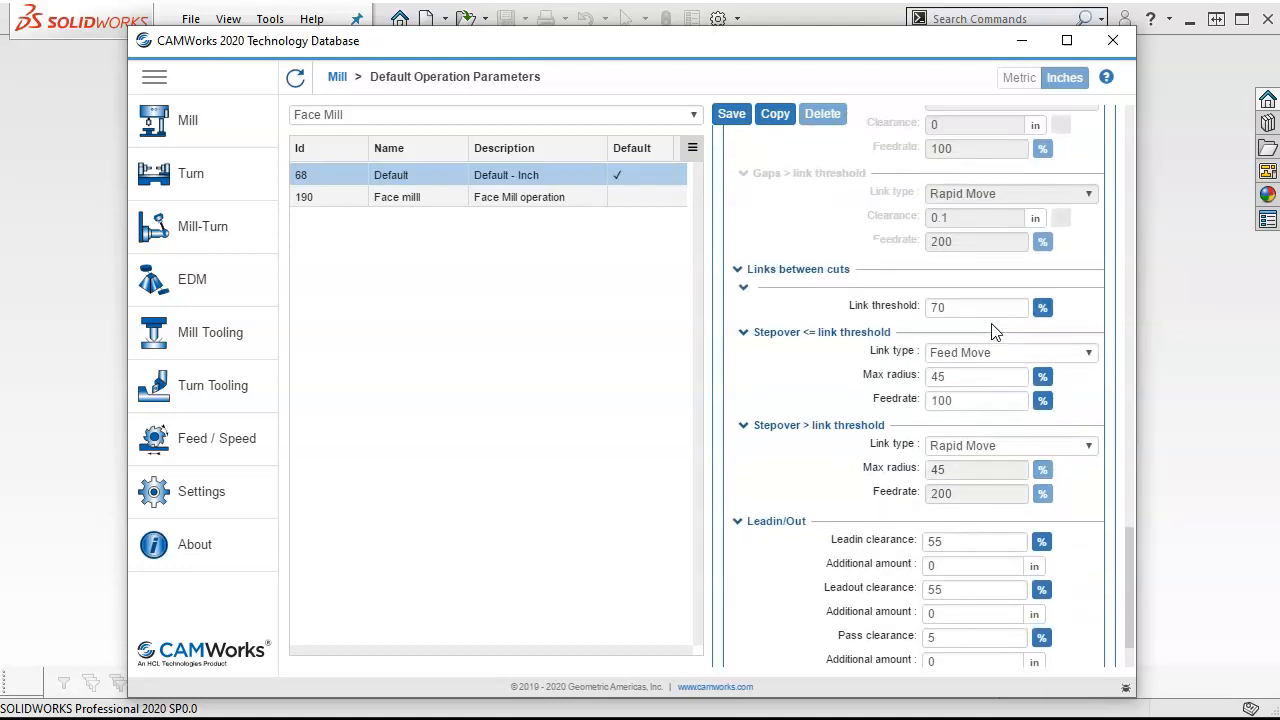
{"action": "scroll", "coordinate": [966, 394], "scroll_direction": "down", "scroll_amount": 1}
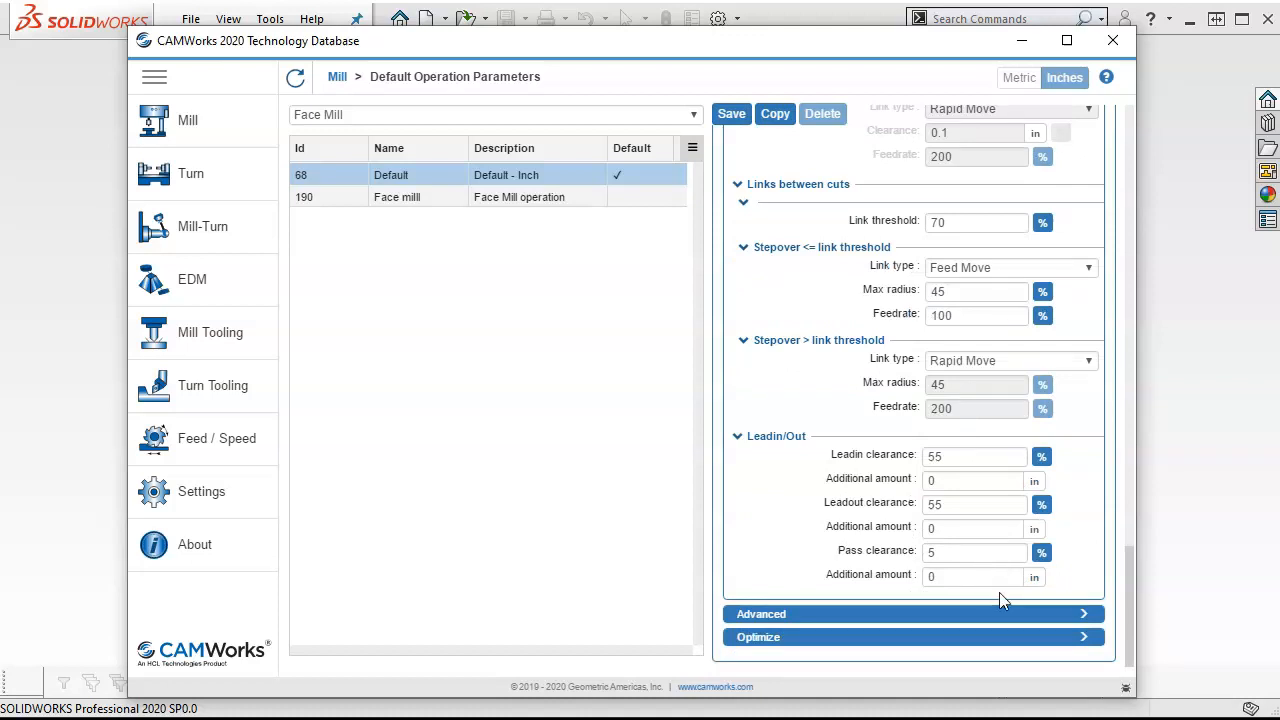
Review the Advanced and Optimize defaults of the Face Mill operation, then save its default parameters
{"action": "left_click", "coordinate": [1085, 615]}
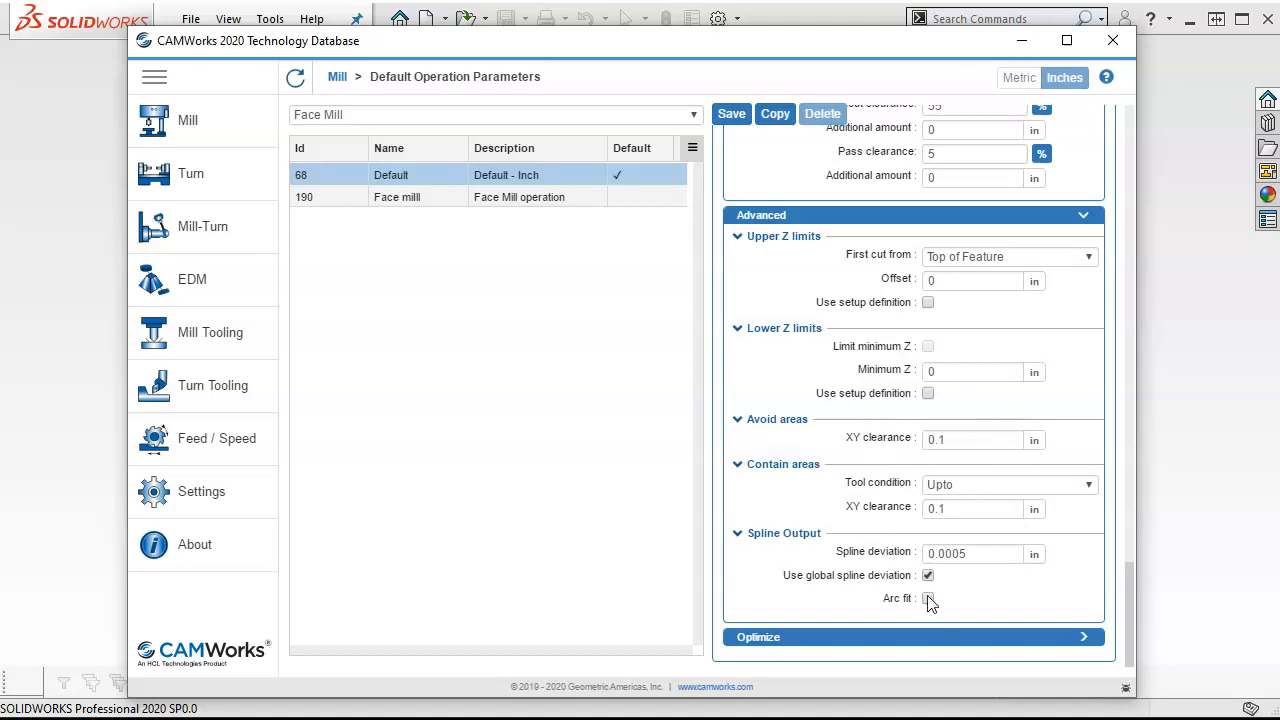
{"action": "left_click", "coordinate": [1087, 639]}
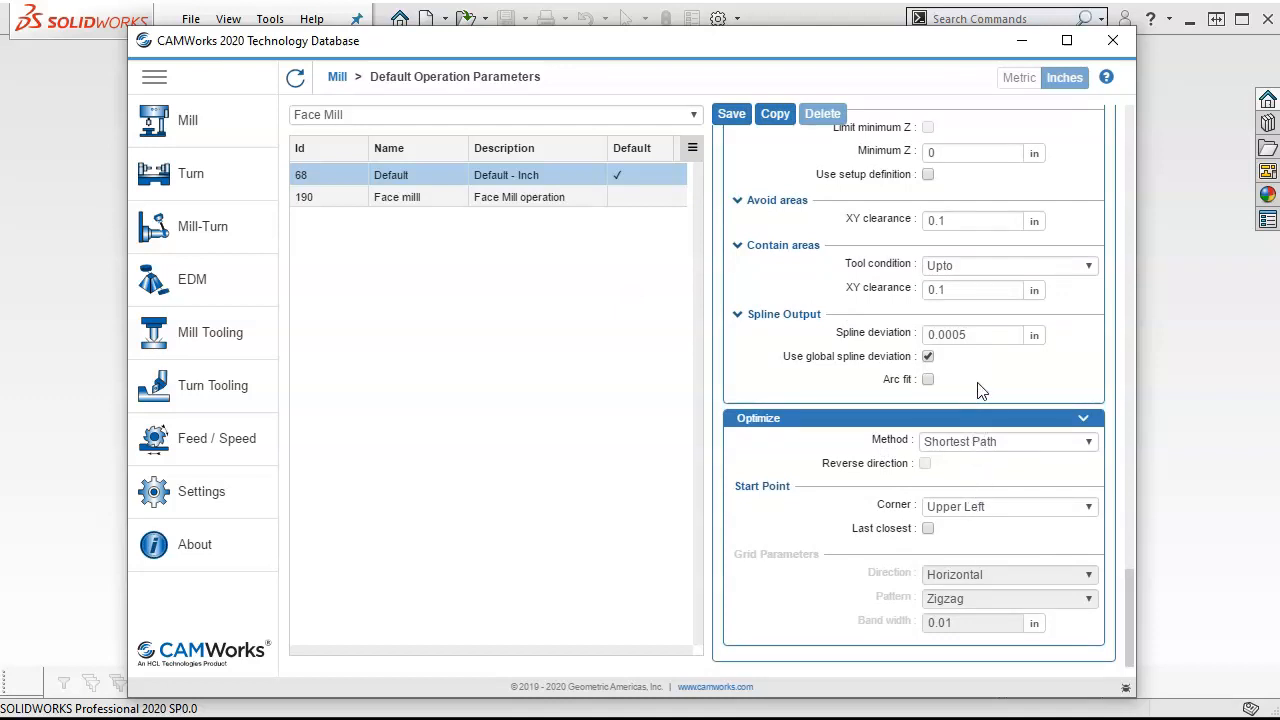
{"action": "left_click", "coordinate": [734, 115]}
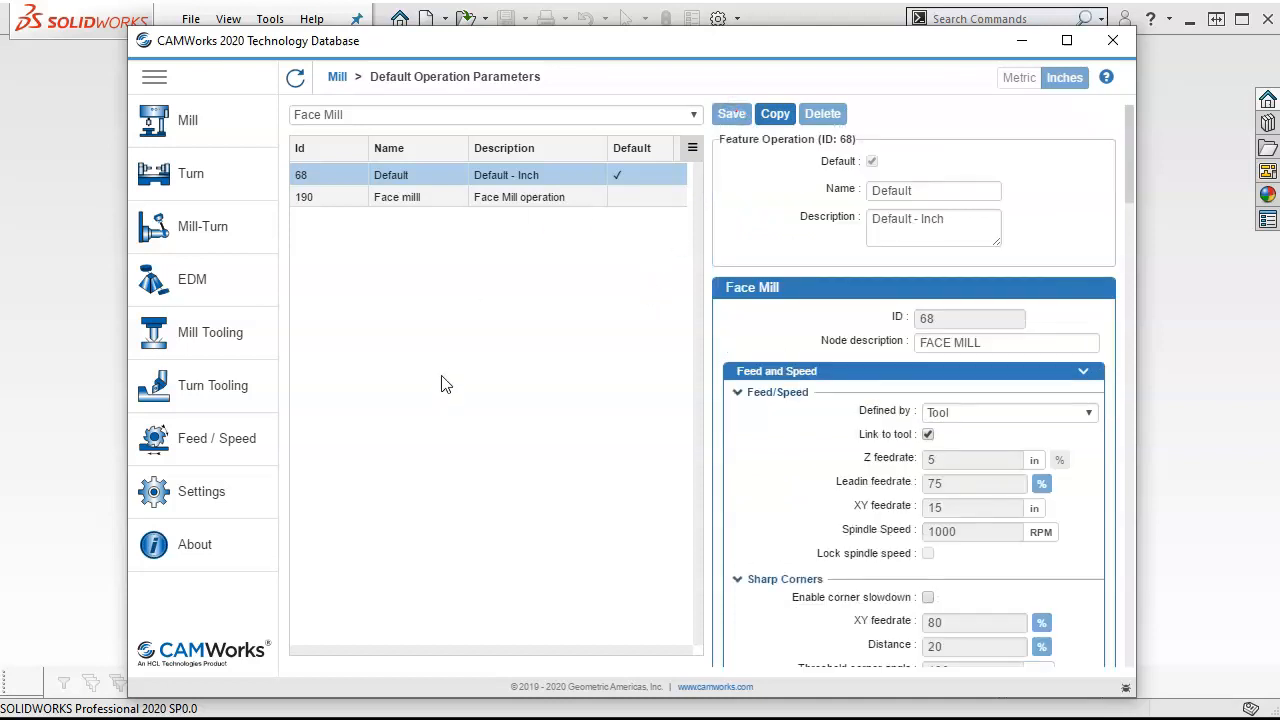
Examine the mill's default setup parameters, including the reference options for the rapid plane, clearance plane and first cut
{"action": "left_click", "coordinate": [337, 76]}
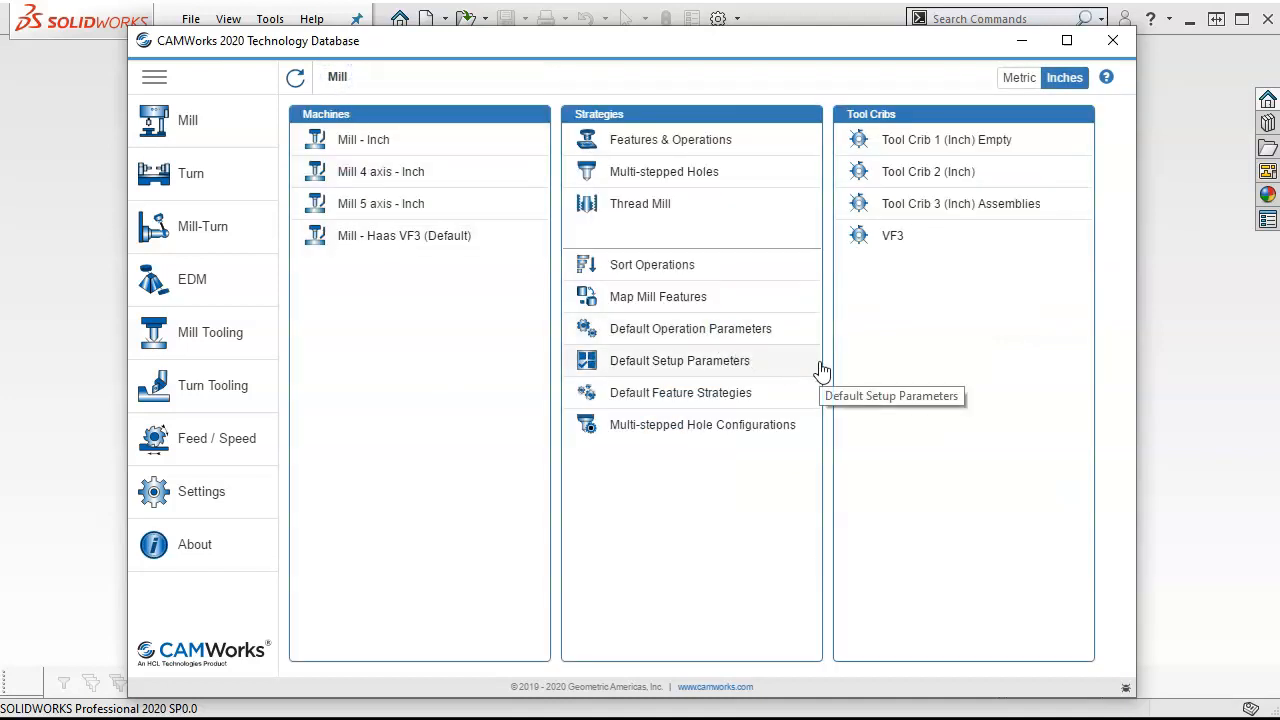
{"action": "left_click", "coordinate": [687, 361]}
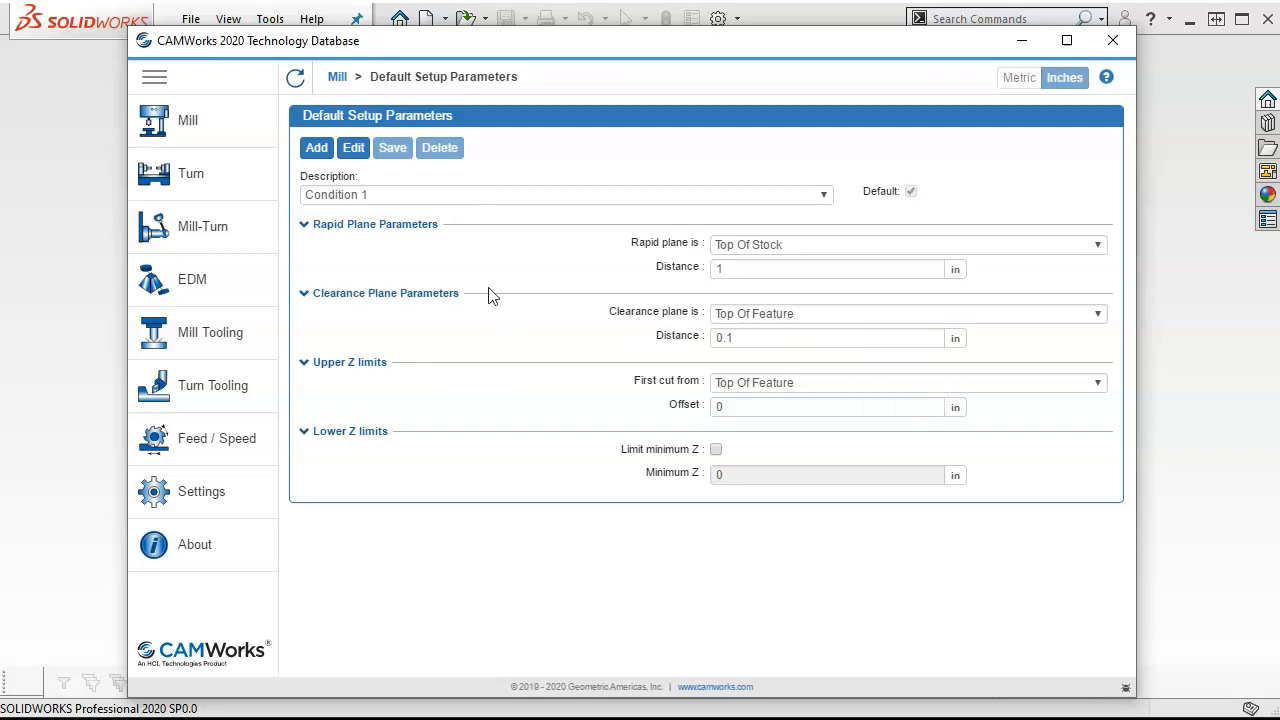
{"action": "left_click", "coordinate": [825, 195]}
{"action": "left_click", "coordinate": [826, 196]}
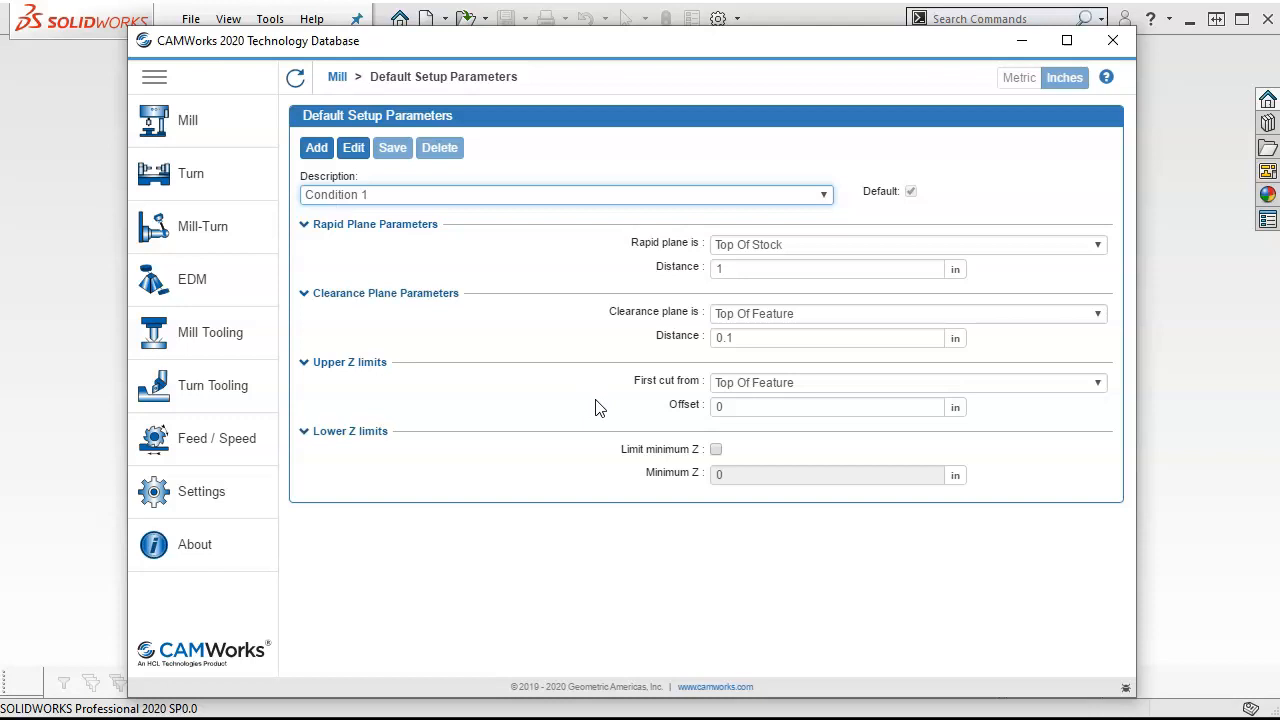
{"action": "left_click", "coordinate": [1098, 314]}
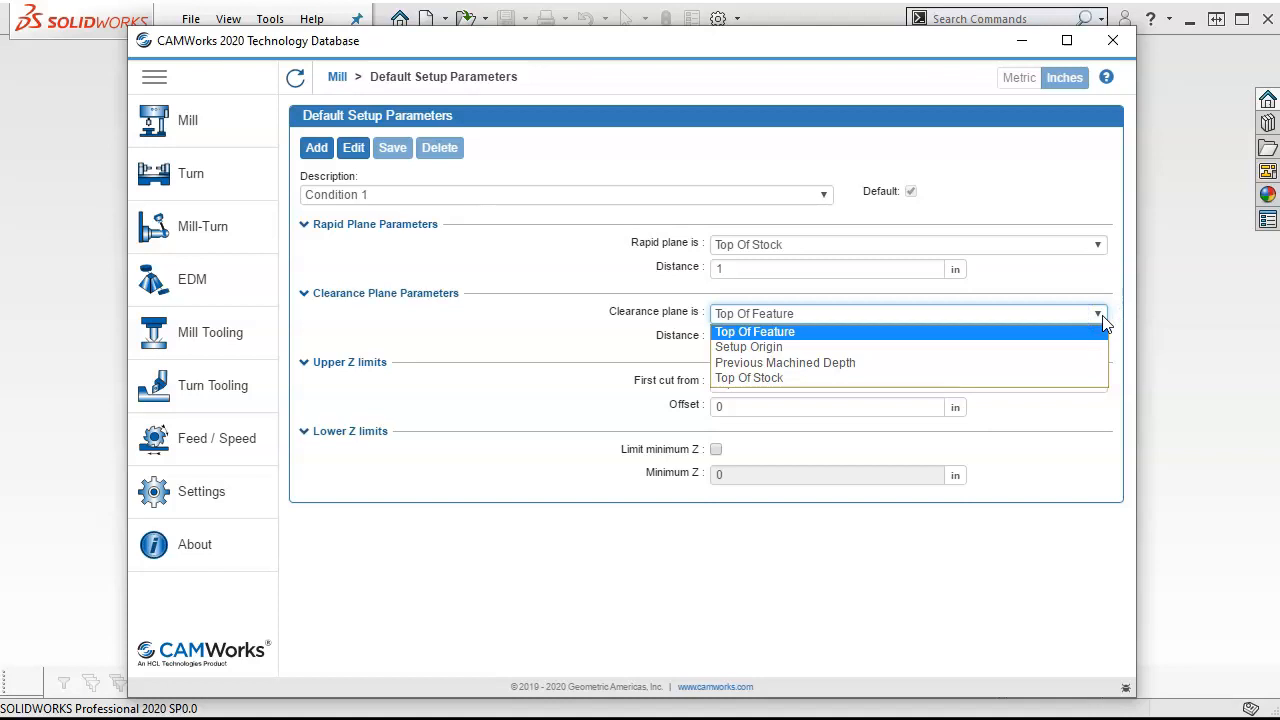
{"action": "left_click", "coordinate": [1086, 290]}
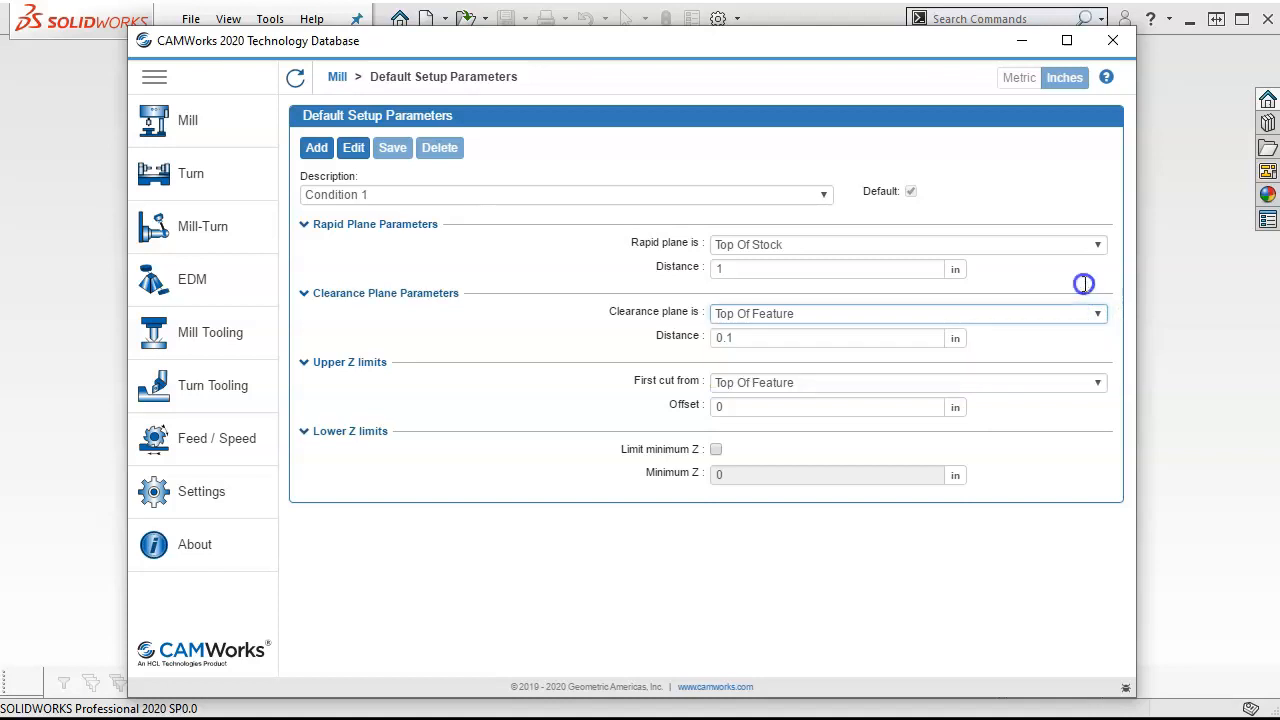
{"action": "left_click", "coordinate": [1098, 385]}
{"action": "left_click", "coordinate": [1096, 382]}
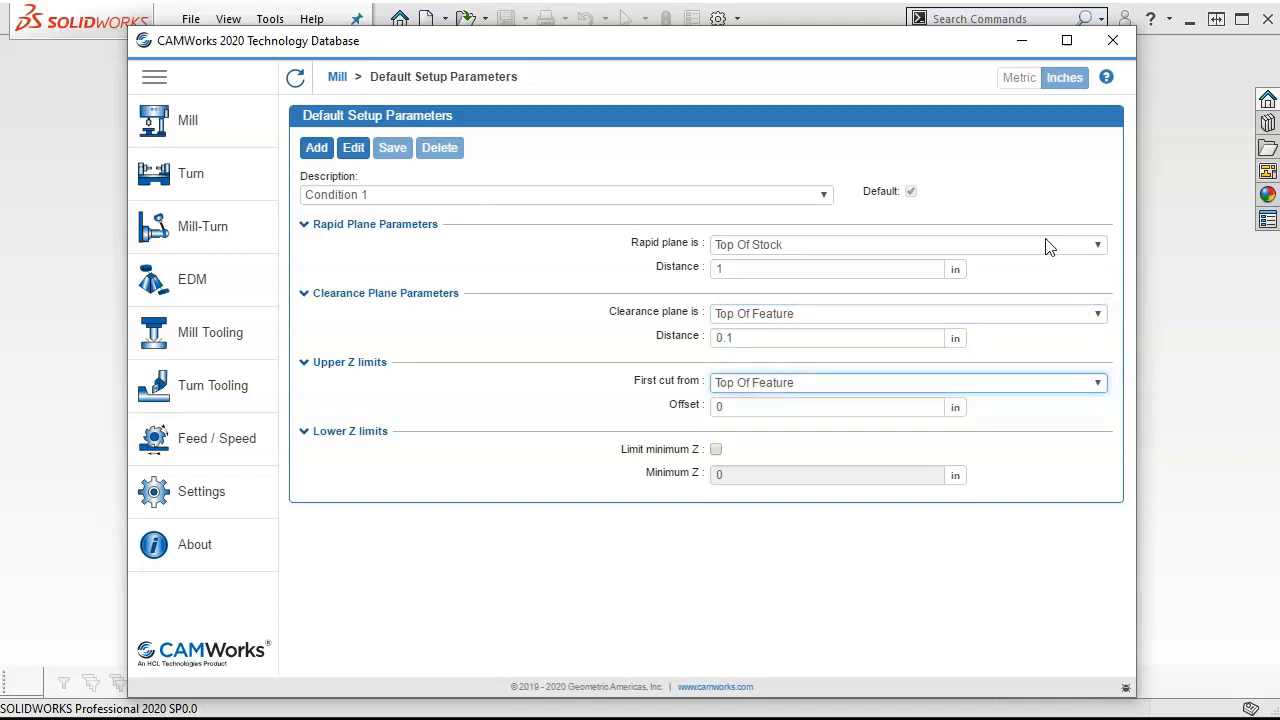
{"action": "left_click", "coordinate": [1099, 246]}
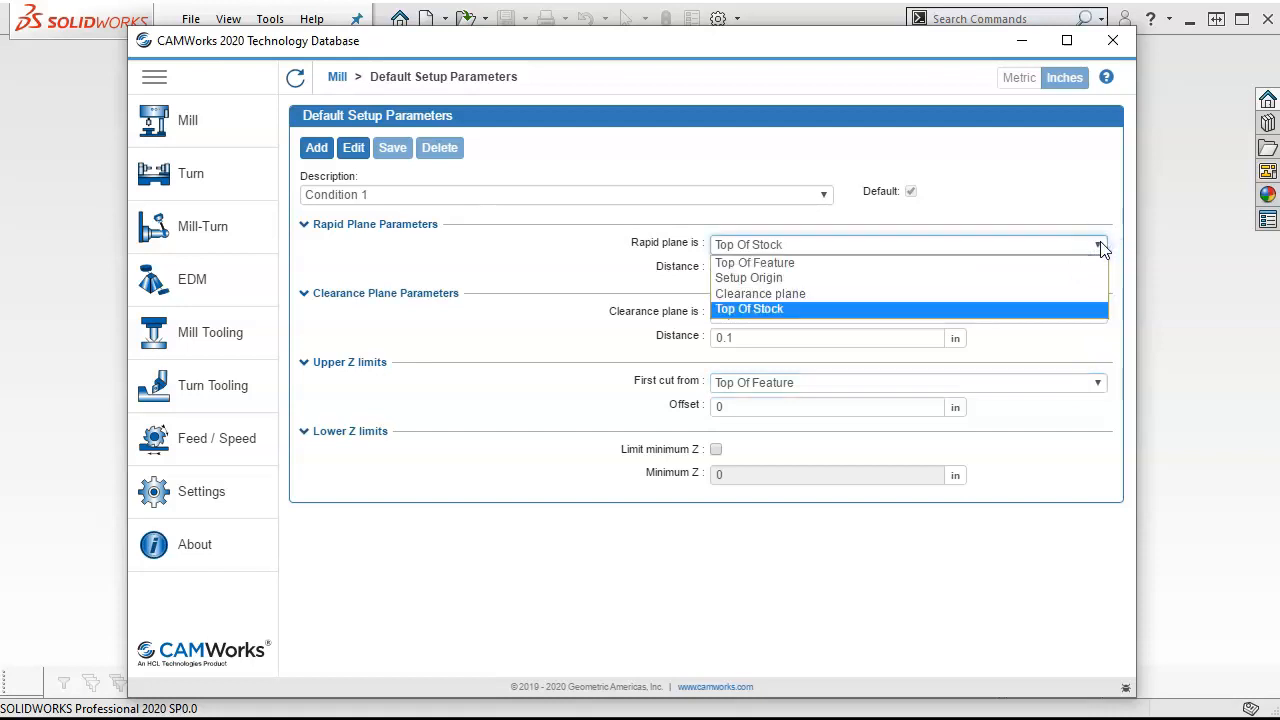
{"action": "left_click", "coordinate": [1100, 246]}
{"action": "left_click", "coordinate": [1024, 209]}
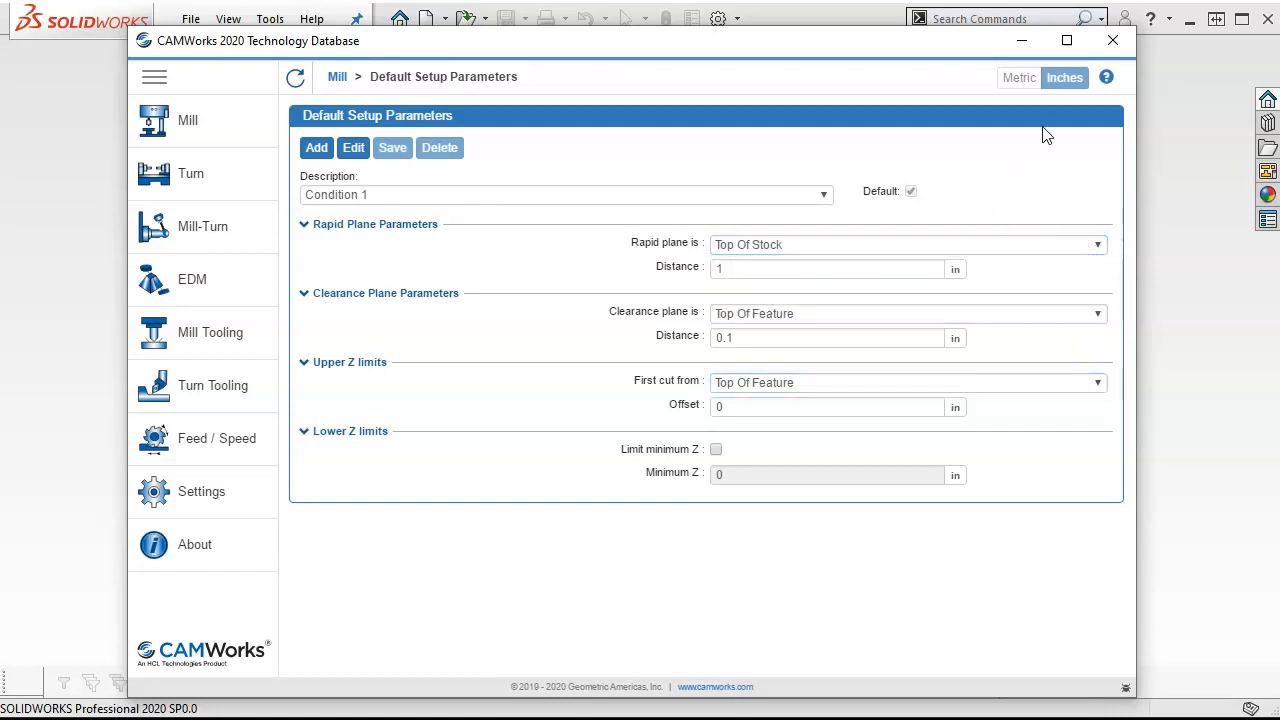
Examine the default machining strategies assigned to each mill feature type, from Hole through Curve
{"action": "left_click", "coordinate": [337, 77]}
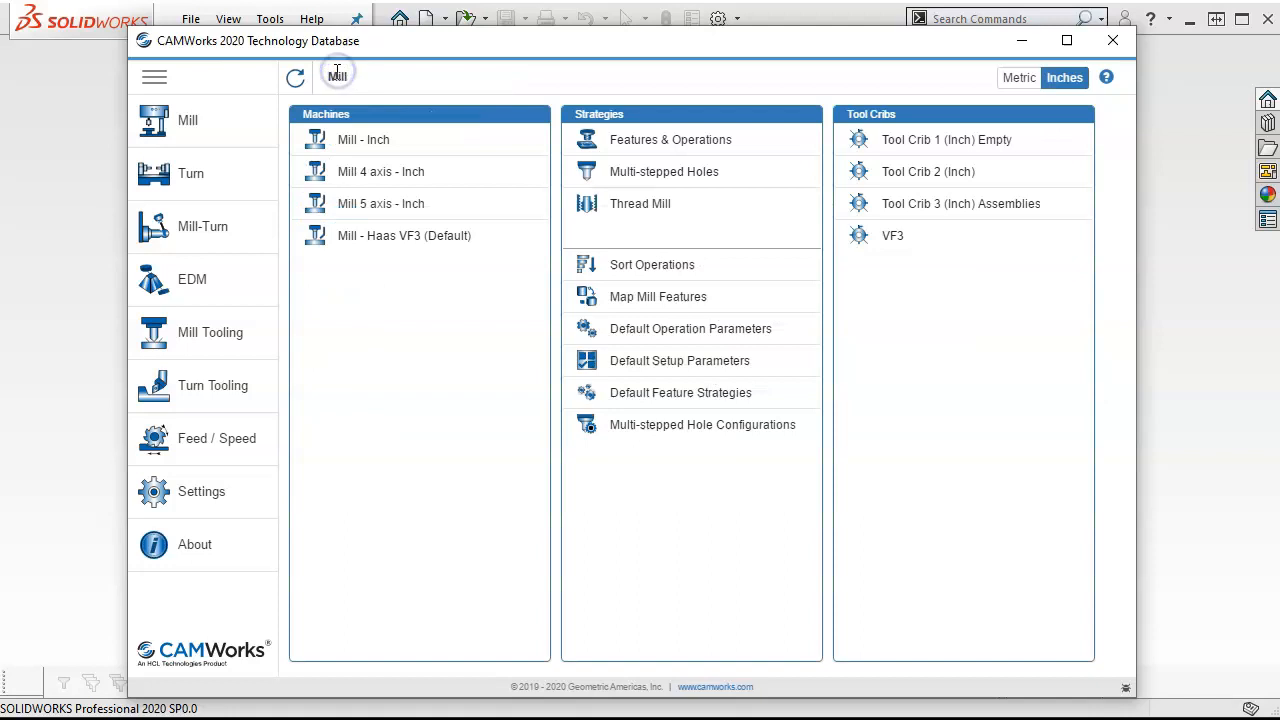
{"action": "left_click", "coordinate": [645, 394]}
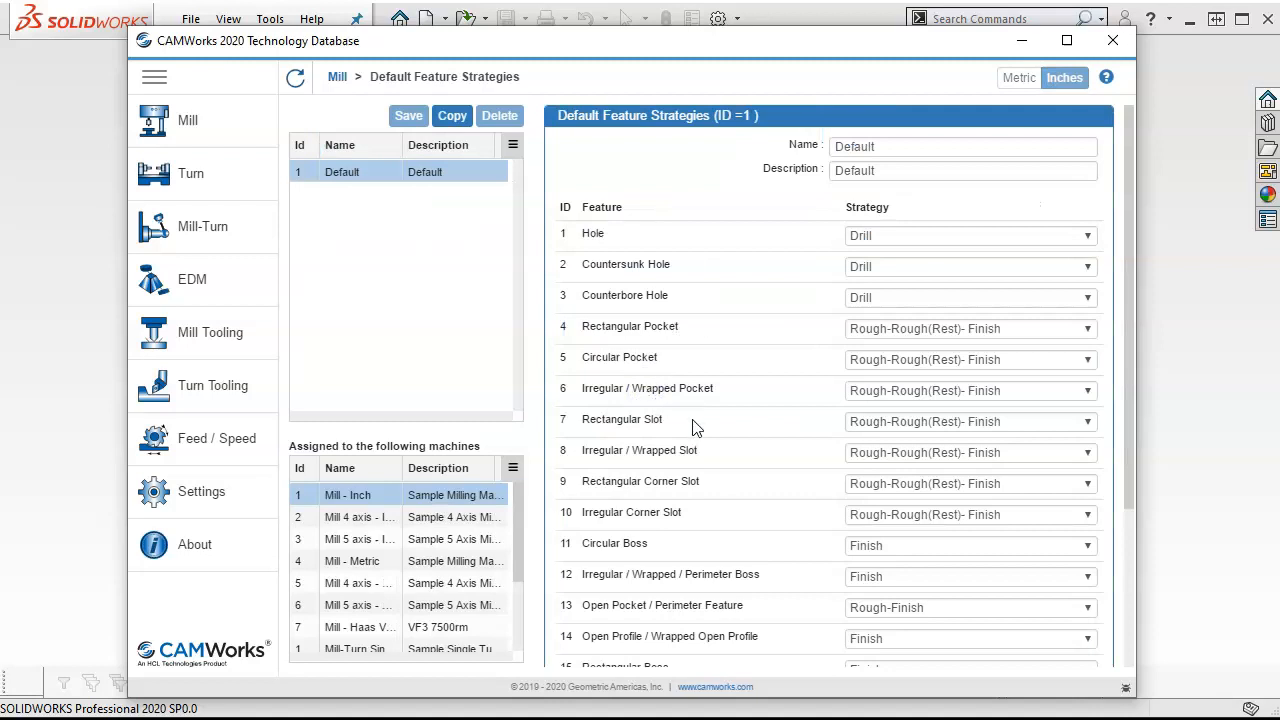
{"action": "scroll", "coordinate": [697, 428], "scroll_direction": "down", "scroll_amount": 2}
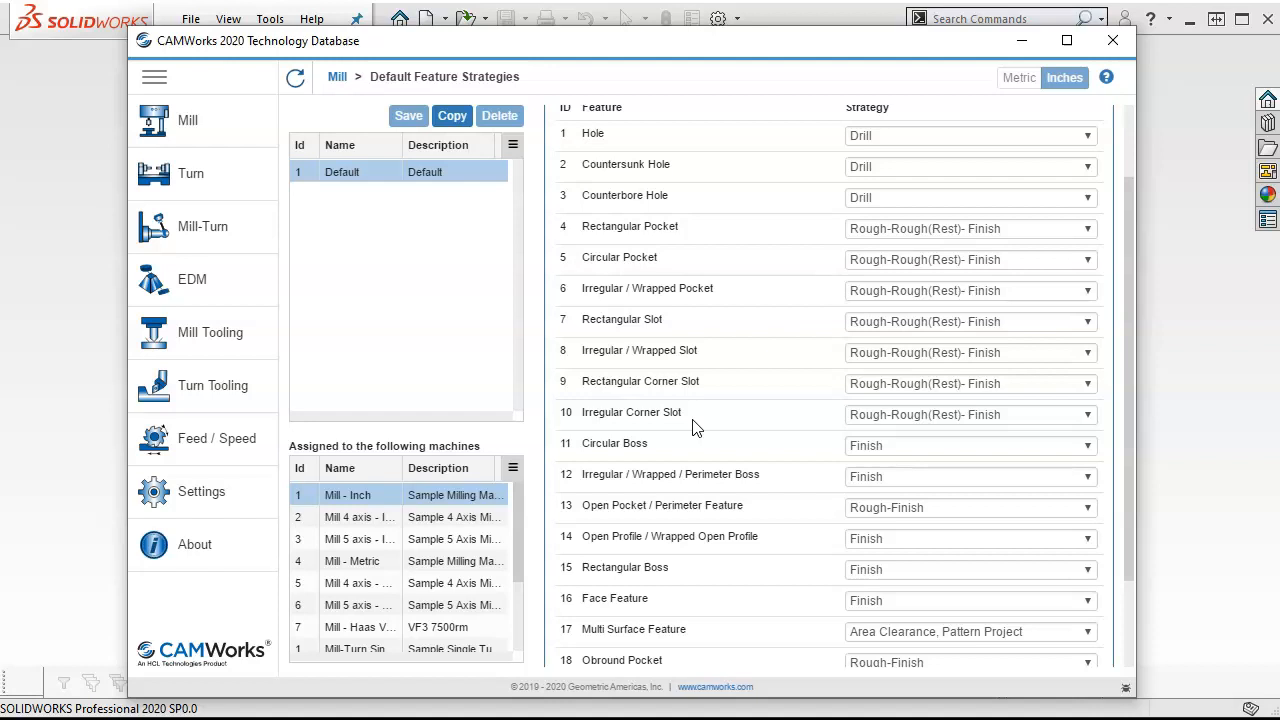
{"action": "scroll", "coordinate": [697, 428], "scroll_direction": "down", "scroll_amount": 2}
{"action": "scroll", "coordinate": [697, 428], "scroll_direction": "down", "scroll_amount": 1}
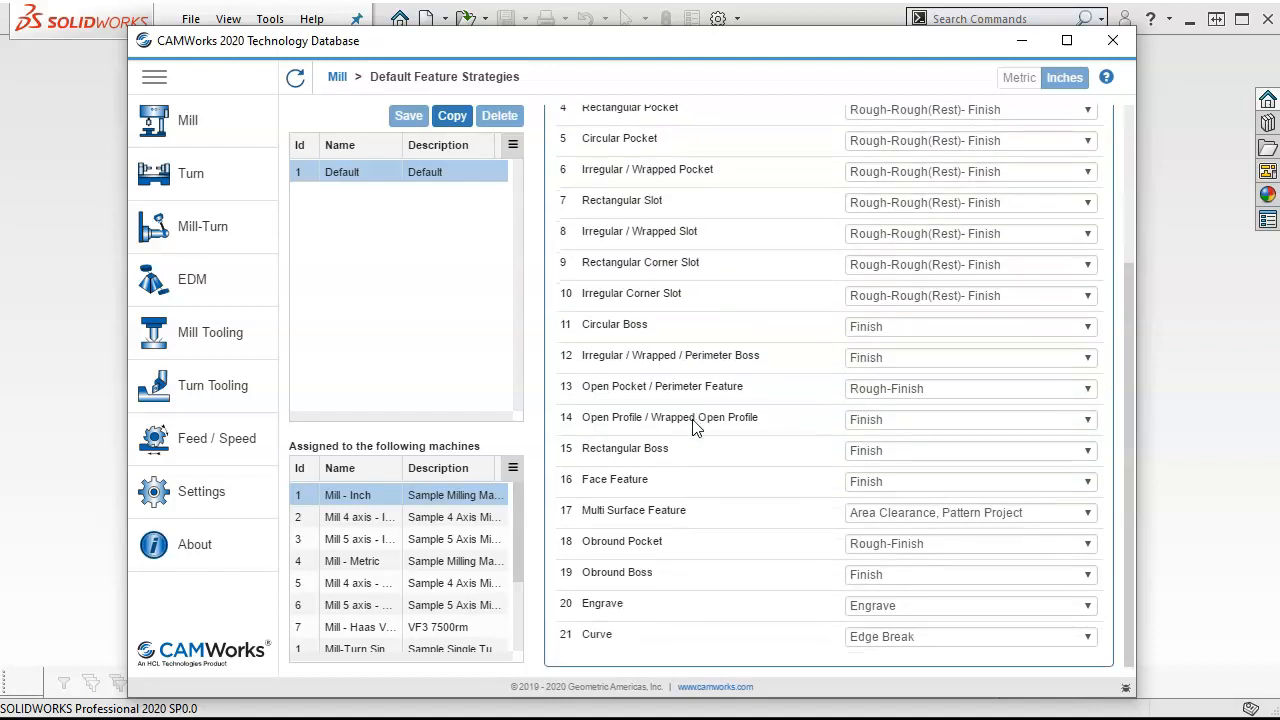
{"action": "scroll", "coordinate": [695, 424], "scroll_direction": "up", "scroll_amount": 4}
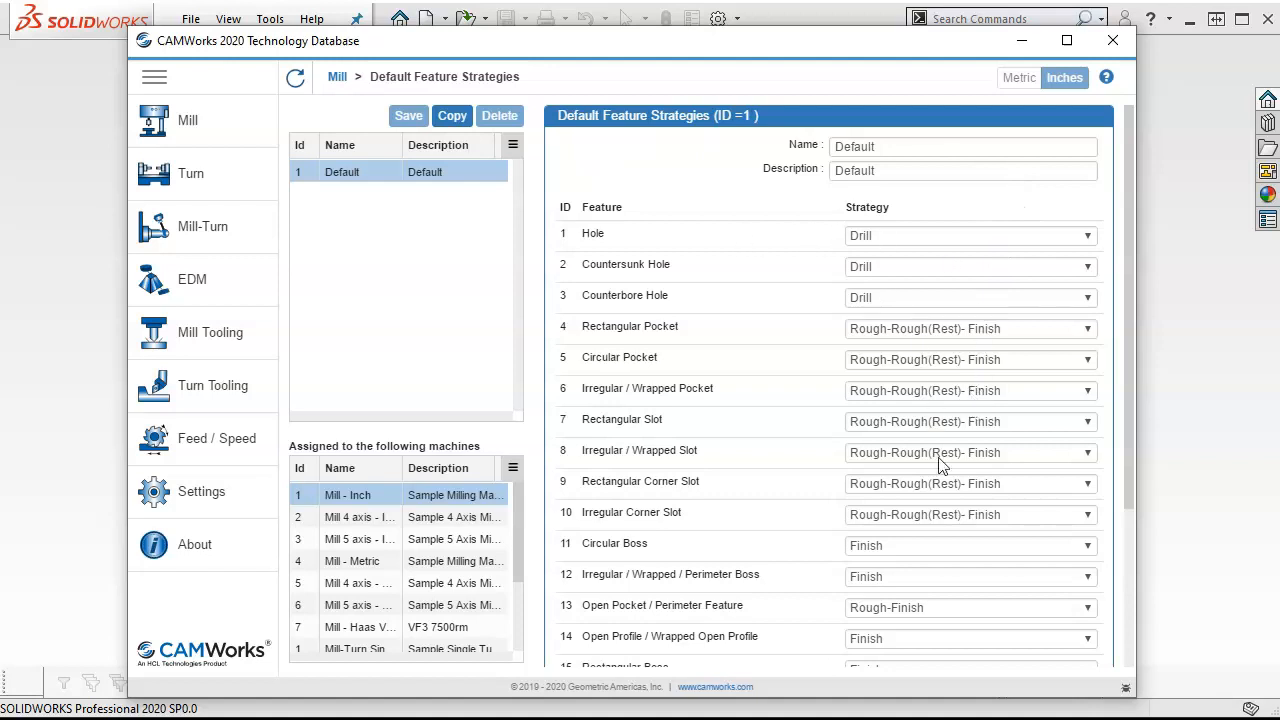
Examine the mill's multi-stepped hole configurations and return to the Mill overview
{"action": "left_click", "coordinate": [335, 79]}
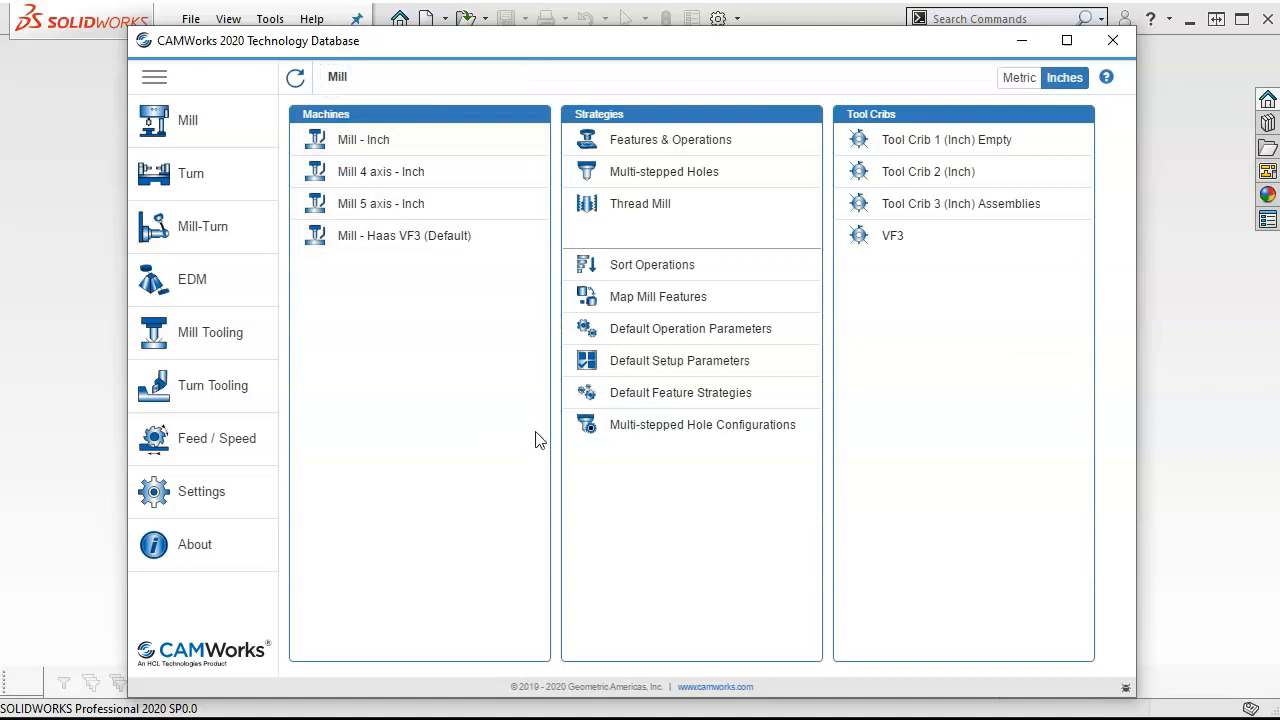
{"action": "left_click", "coordinate": [633, 428]}
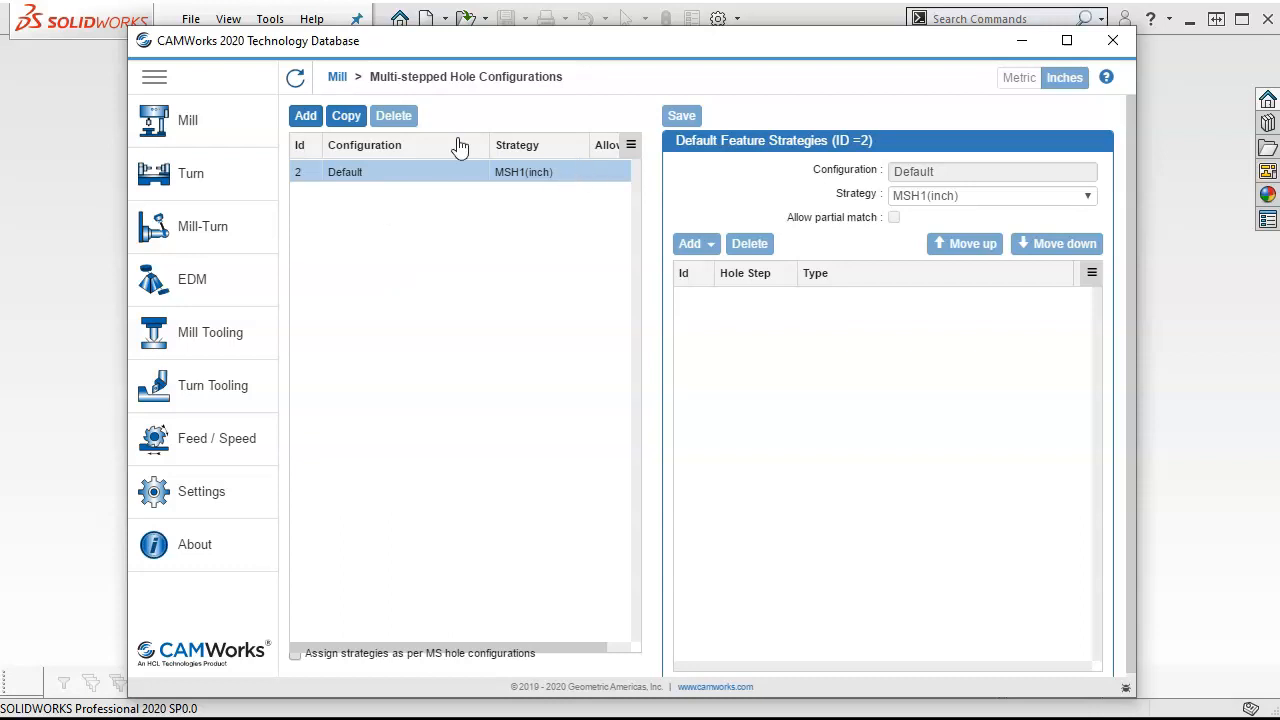
{"action": "left_click", "coordinate": [336, 76]}
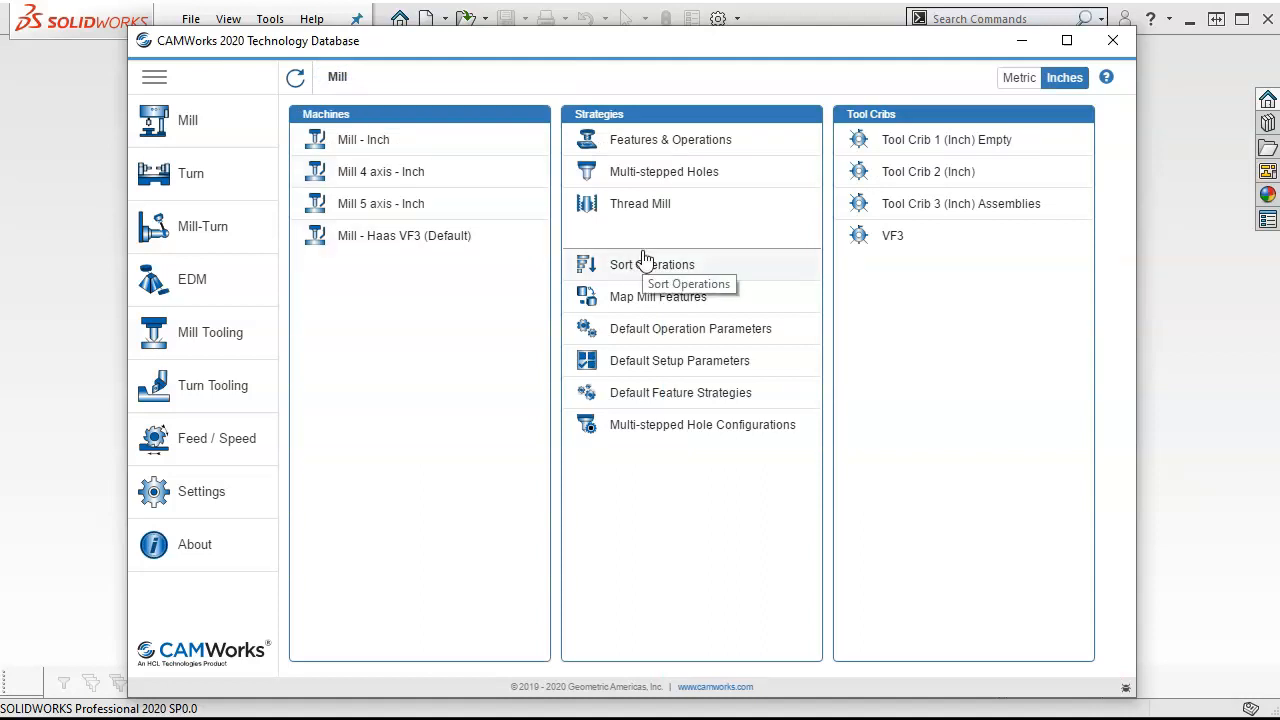
Open the mill's Features & Operations and display the conditions and operations for the Face Feature
{"action": "left_click", "coordinate": [654, 142]}
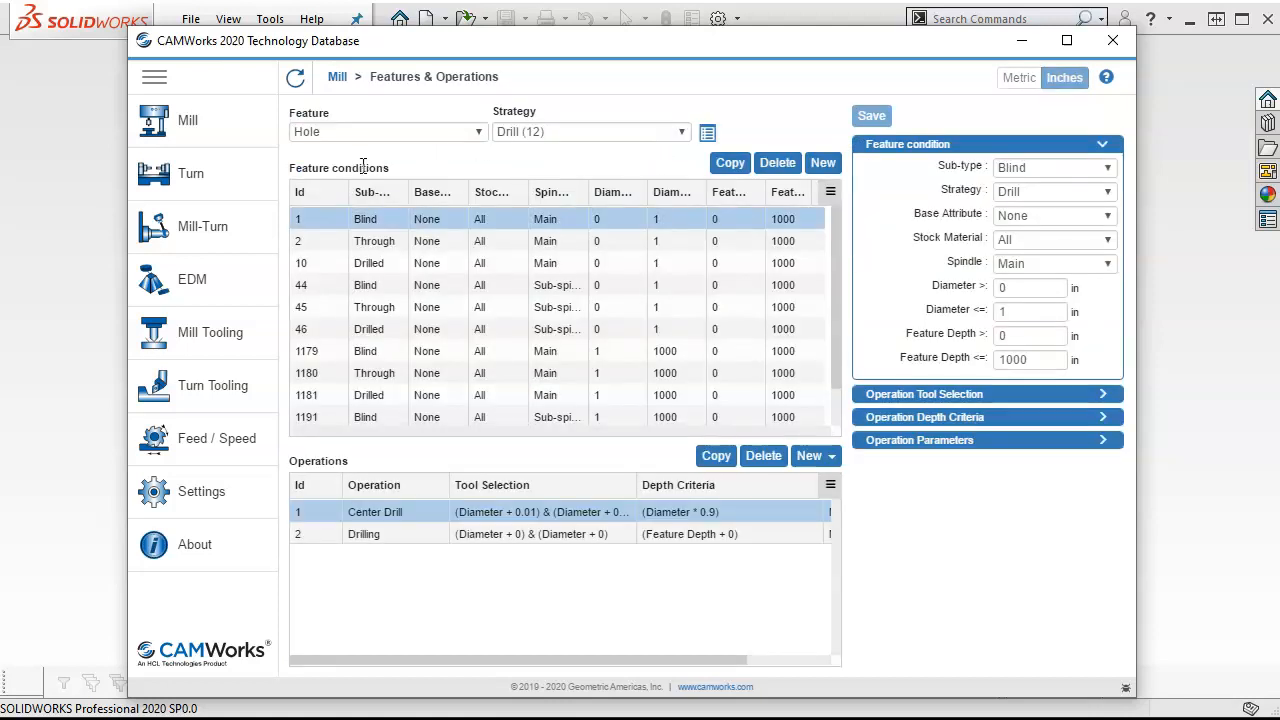
{"action": "left_click", "coordinate": [478, 132]}
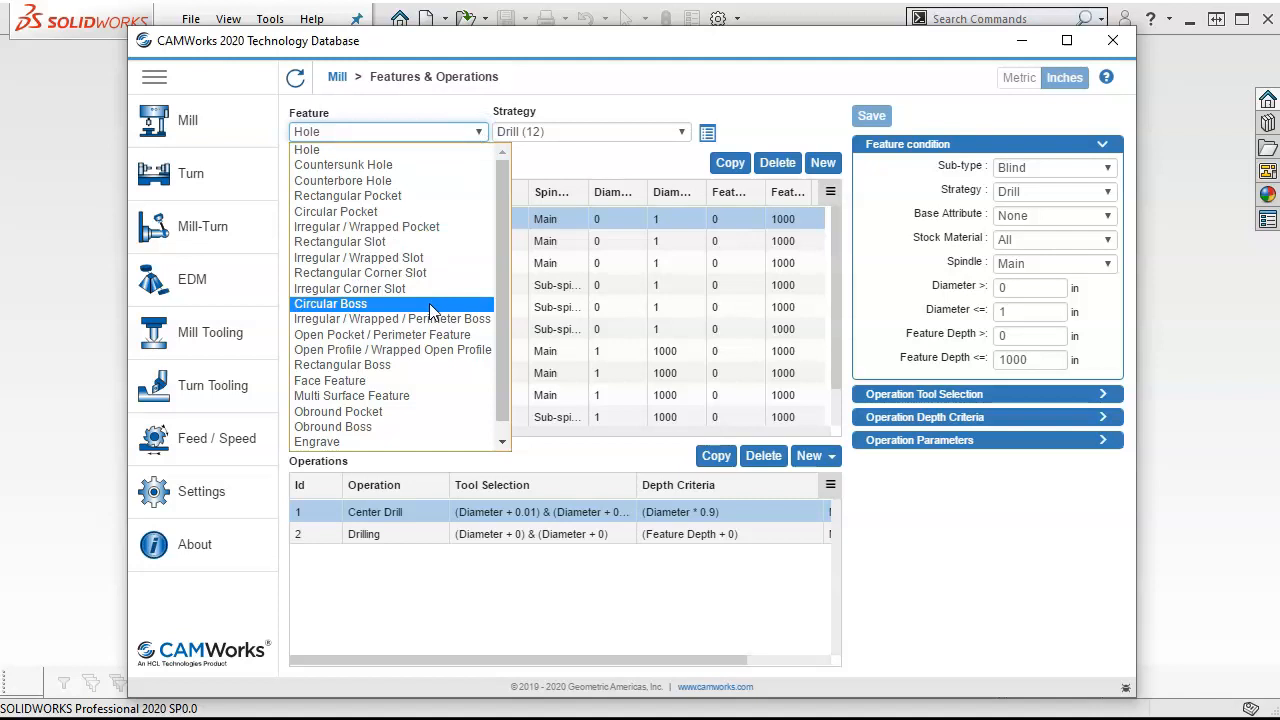
{"action": "left_click", "coordinate": [595, 113]}
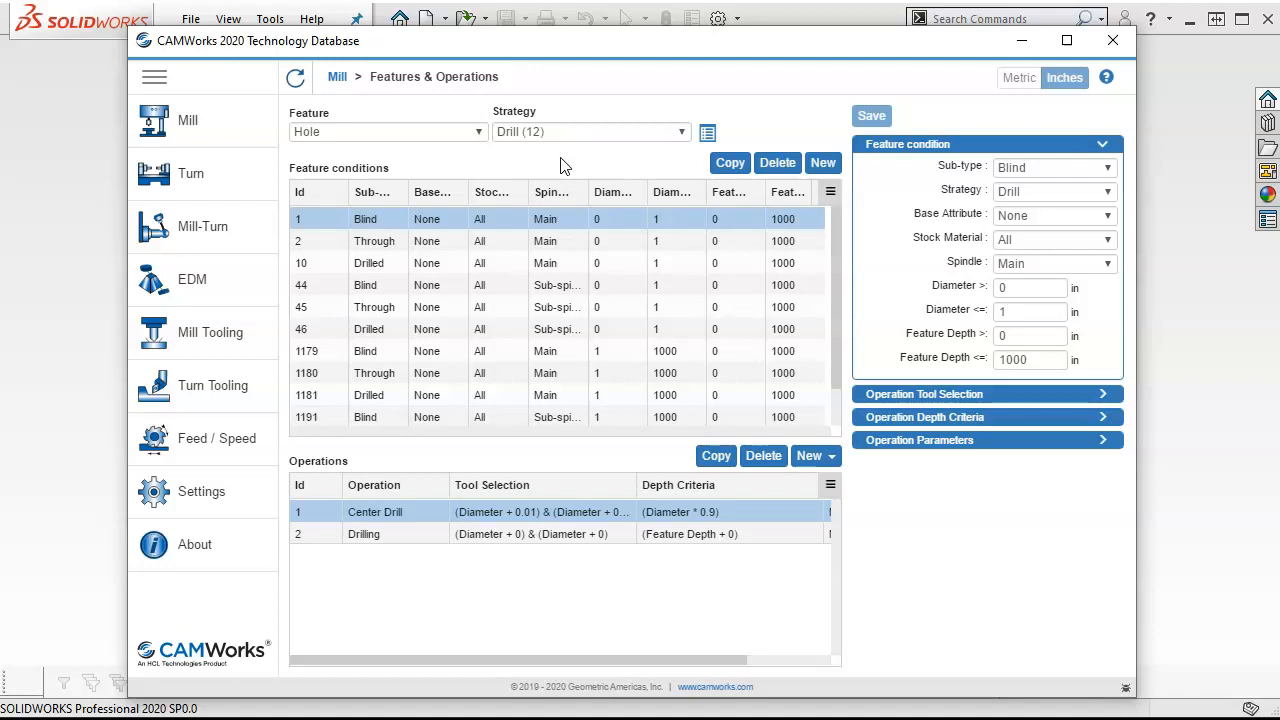
{"action": "left_click", "coordinate": [480, 132]}
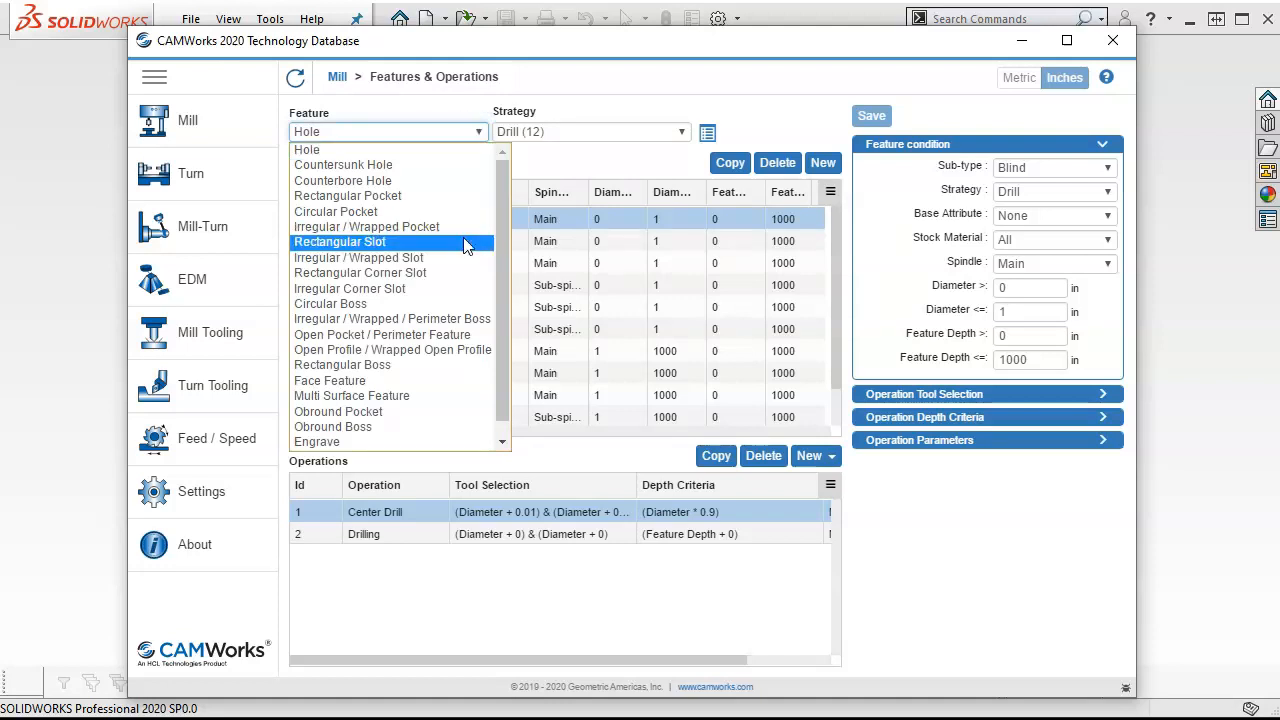
{"action": "left_click", "coordinate": [355, 381]}
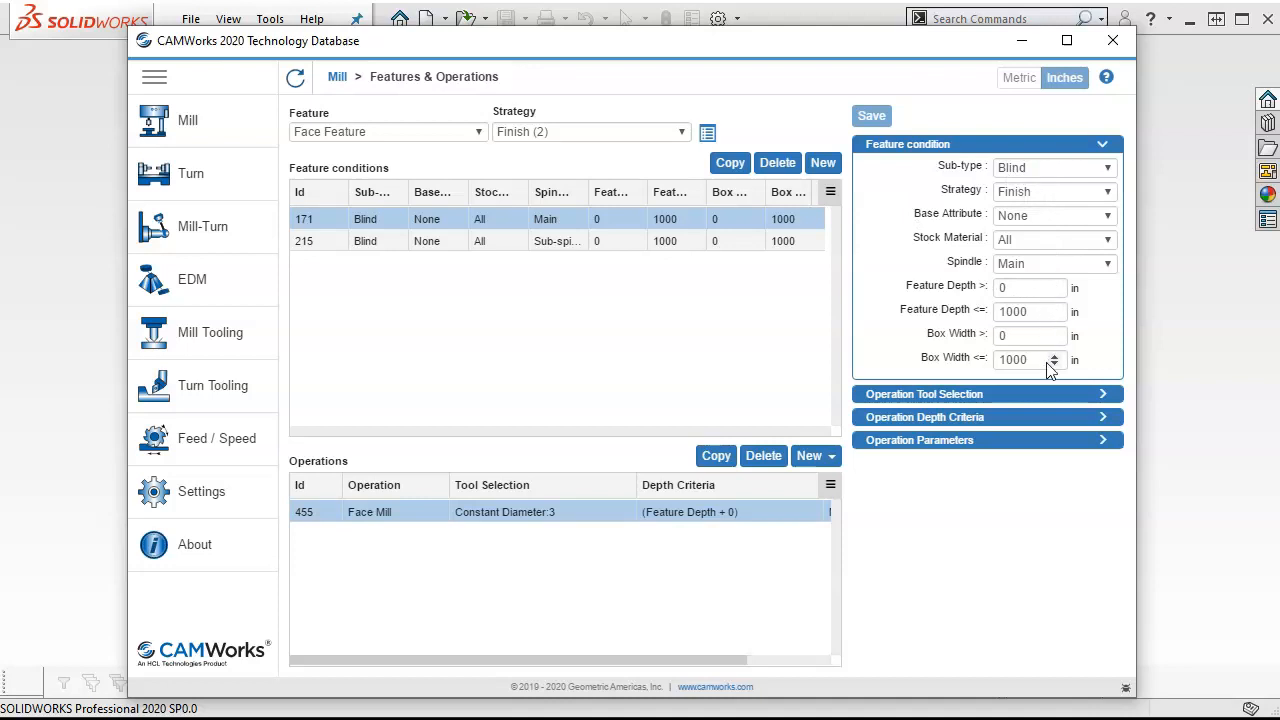
Examine the tool selection, depth criteria and operation parameters of the Face Feature's Face Mill operation
{"action": "left_click", "coordinate": [1022, 396]}
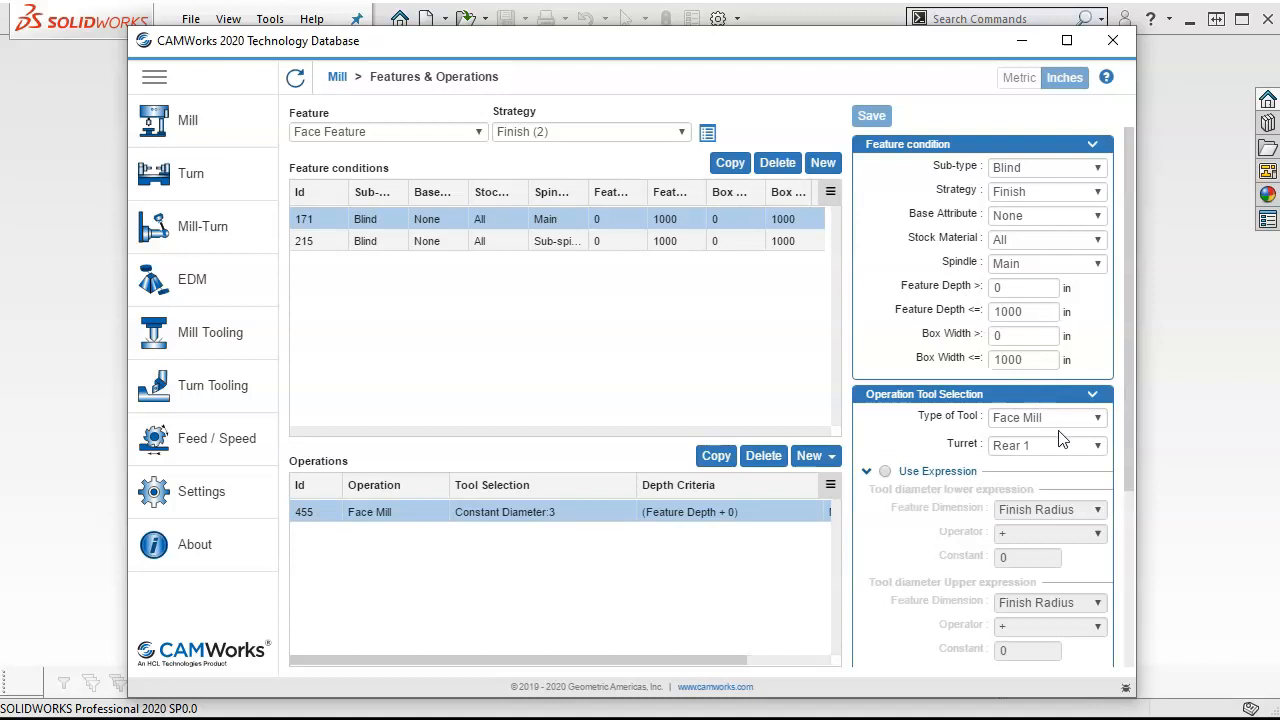
{"action": "left_click_drag", "start_coordinate": [1128, 425], "coordinate": [1136, 618]}
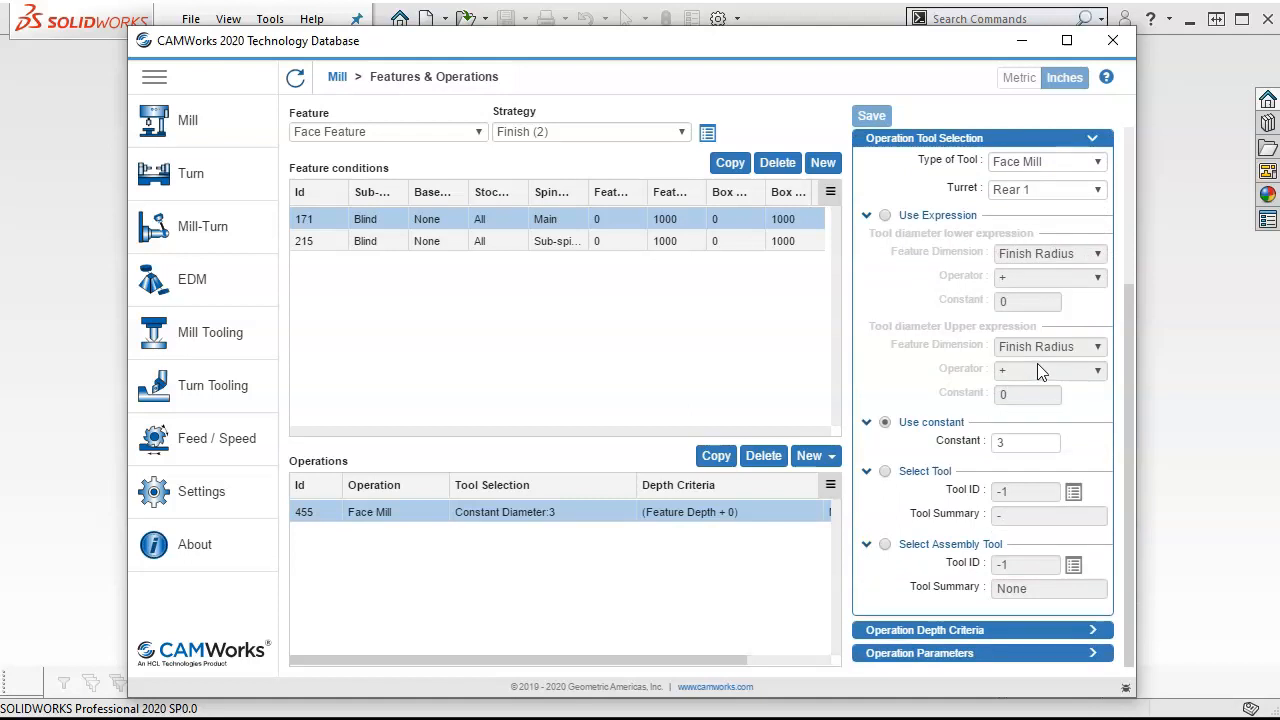
{"action": "left_click", "coordinate": [1087, 632]}
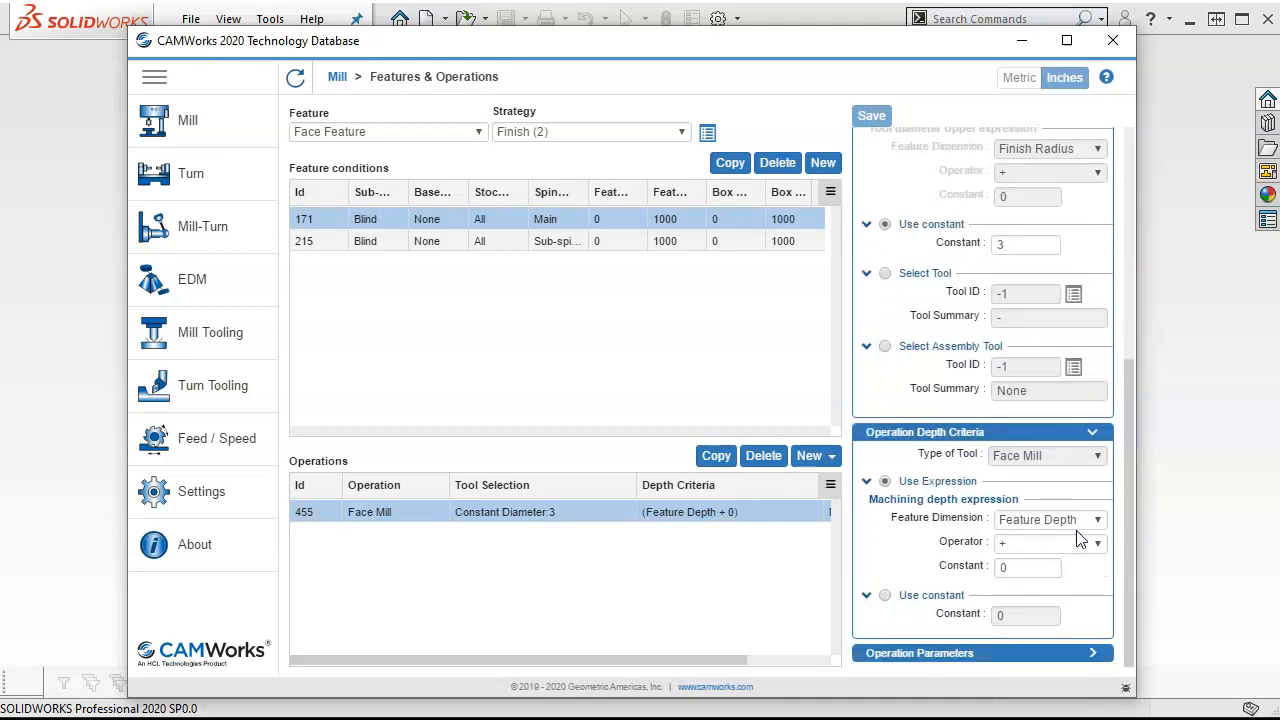
{"action": "left_click", "coordinate": [1086, 658]}
{"action": "scroll", "coordinate": [1080, 595], "scroll_direction": "up", "scroll_amount": 10}
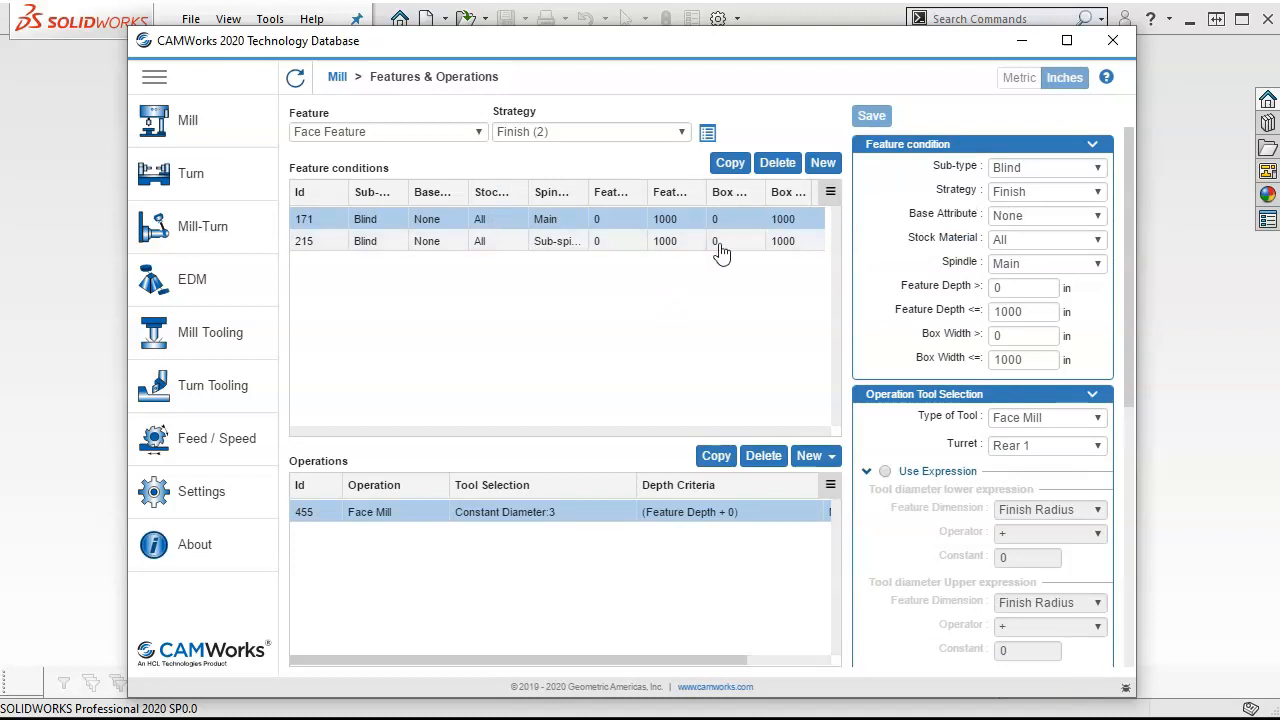
Examine the feature conditions and associated operations of the Rectangular Boss, comparing its base attribute and spindle variants
{"action": "left_click", "coordinate": [477, 132]}
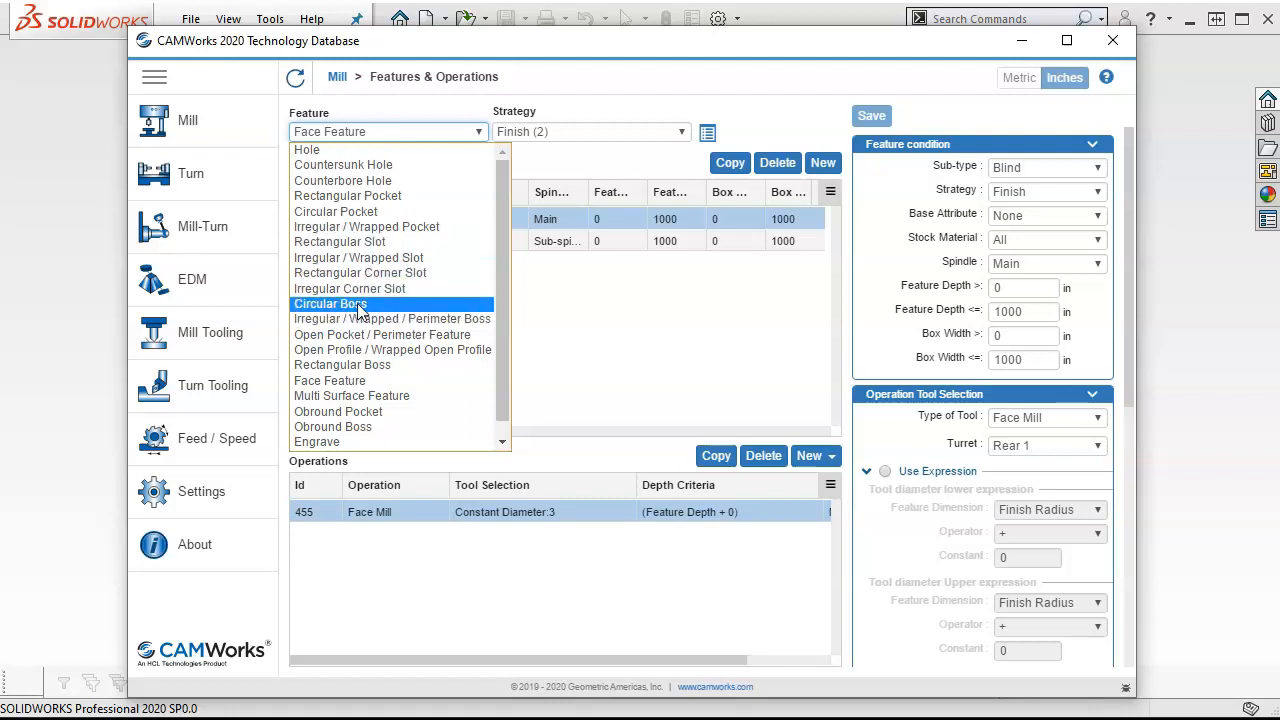
{"action": "left_click", "coordinate": [356, 366]}
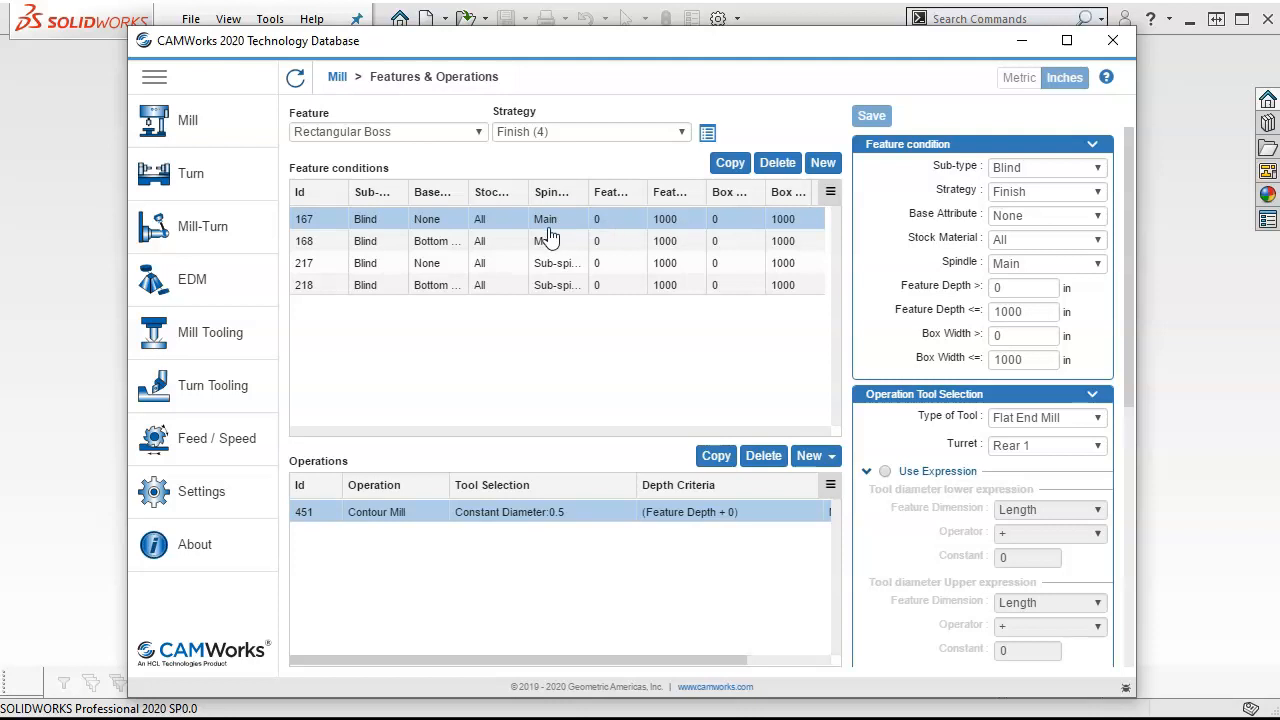
{"action": "left_click", "coordinate": [358, 242]}
{"action": "left_click", "coordinate": [363, 261]}
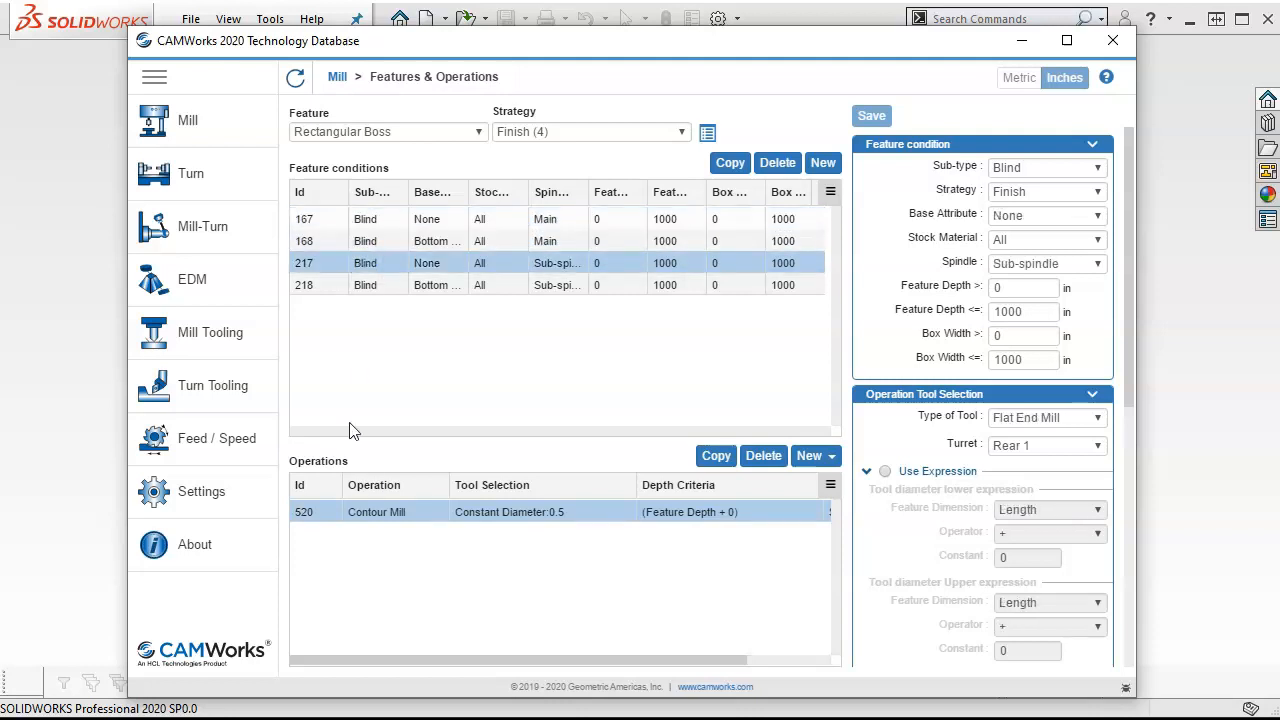
{"action": "left_click", "coordinate": [368, 287]}
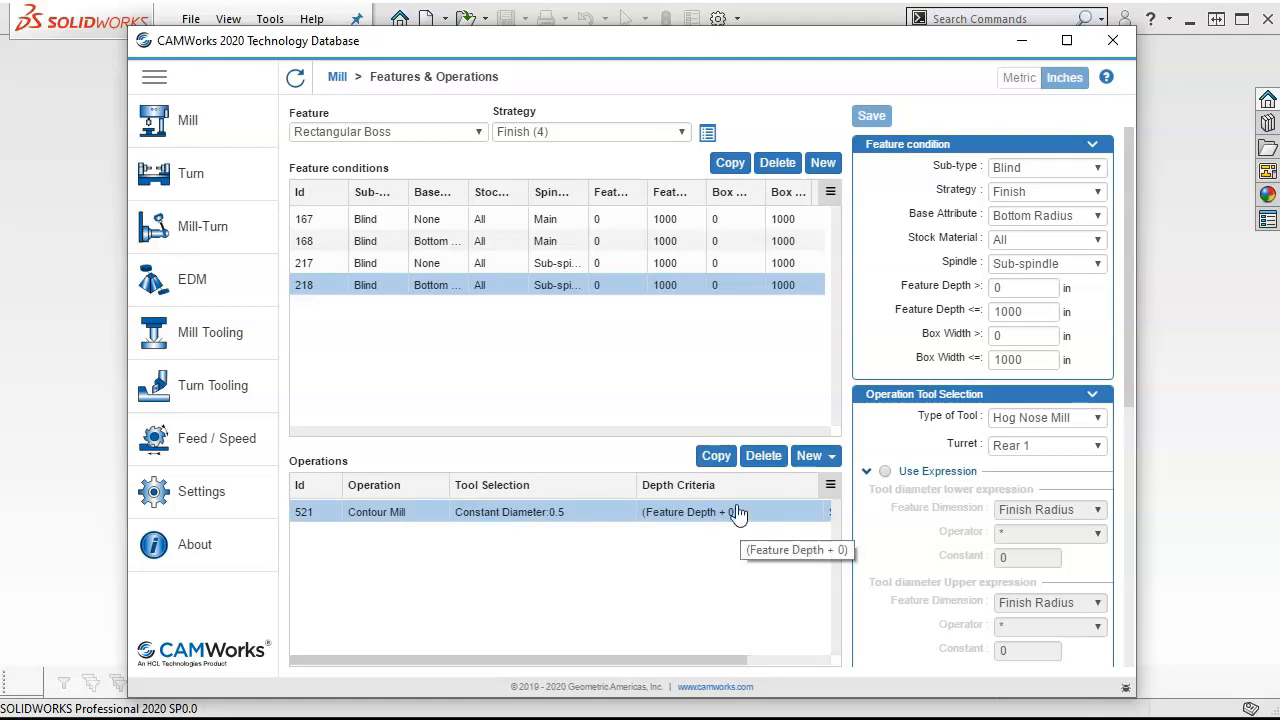
Examine the Drill strategy conditions and operations of the Hole feature, then return to the Mill overview
{"action": "left_click", "coordinate": [478, 131]}
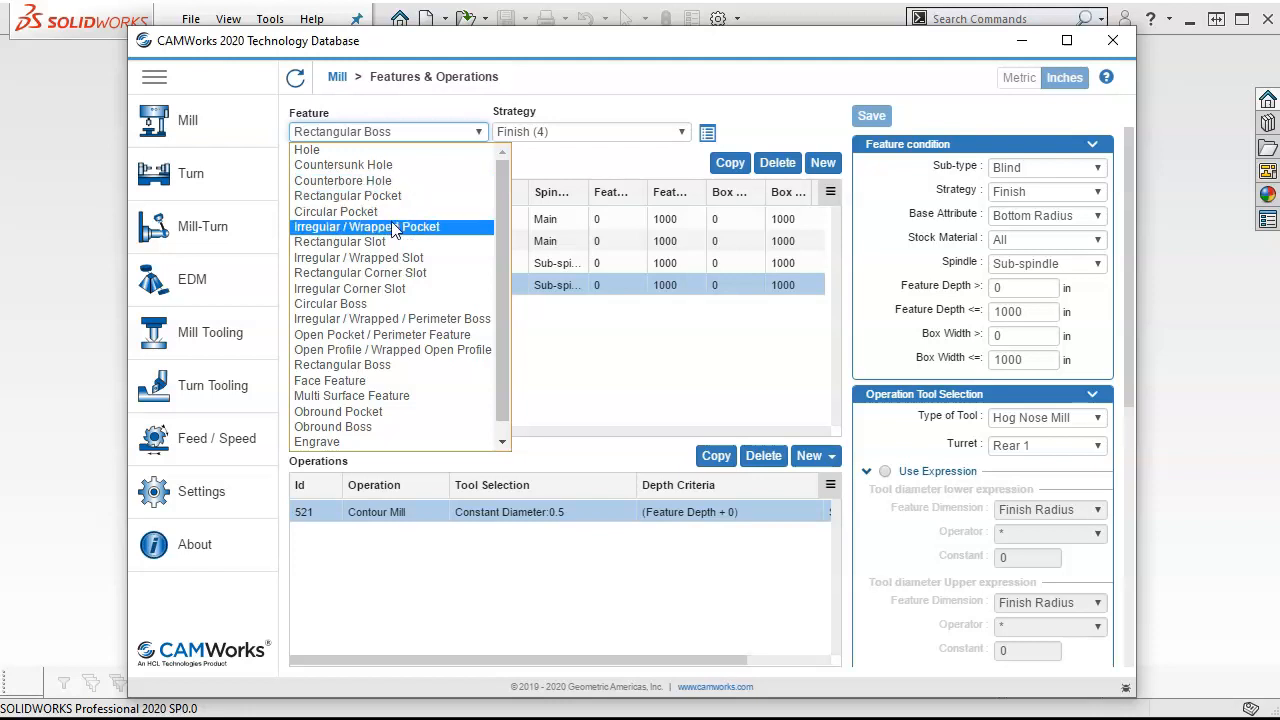
{"action": "left_click", "coordinate": [600, 346]}
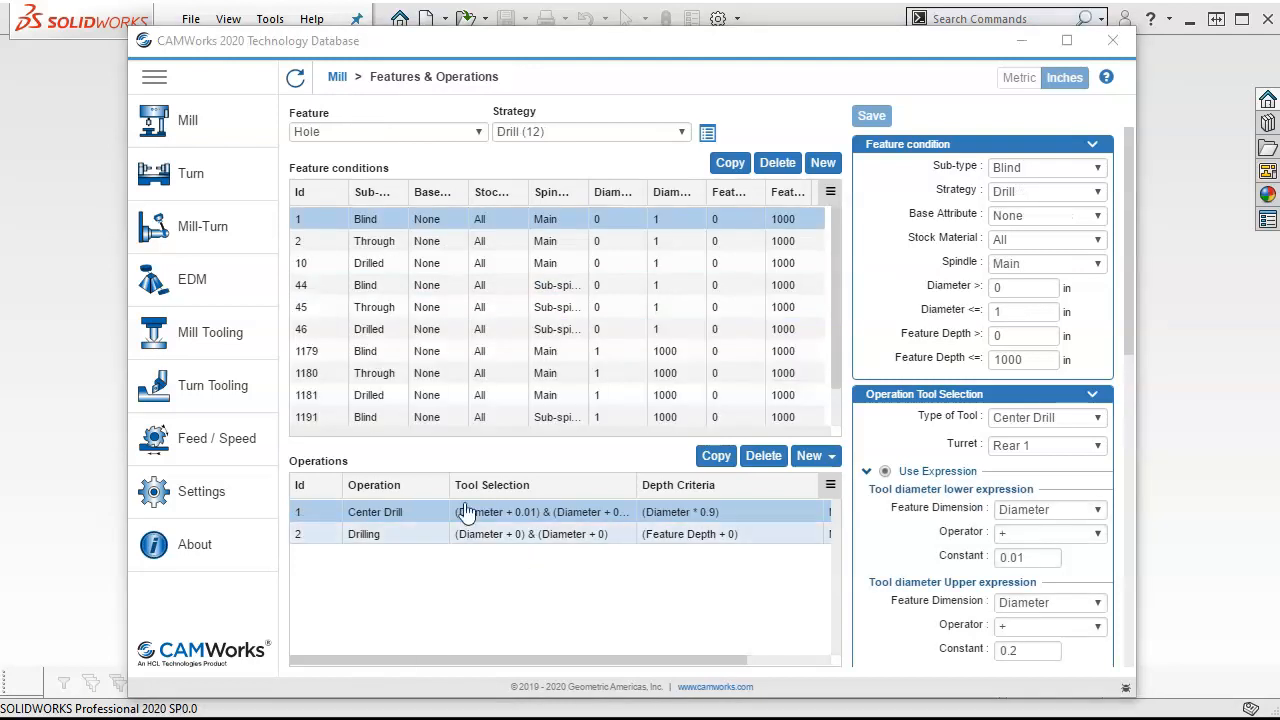
{"action": "left_click", "coordinate": [336, 79]}
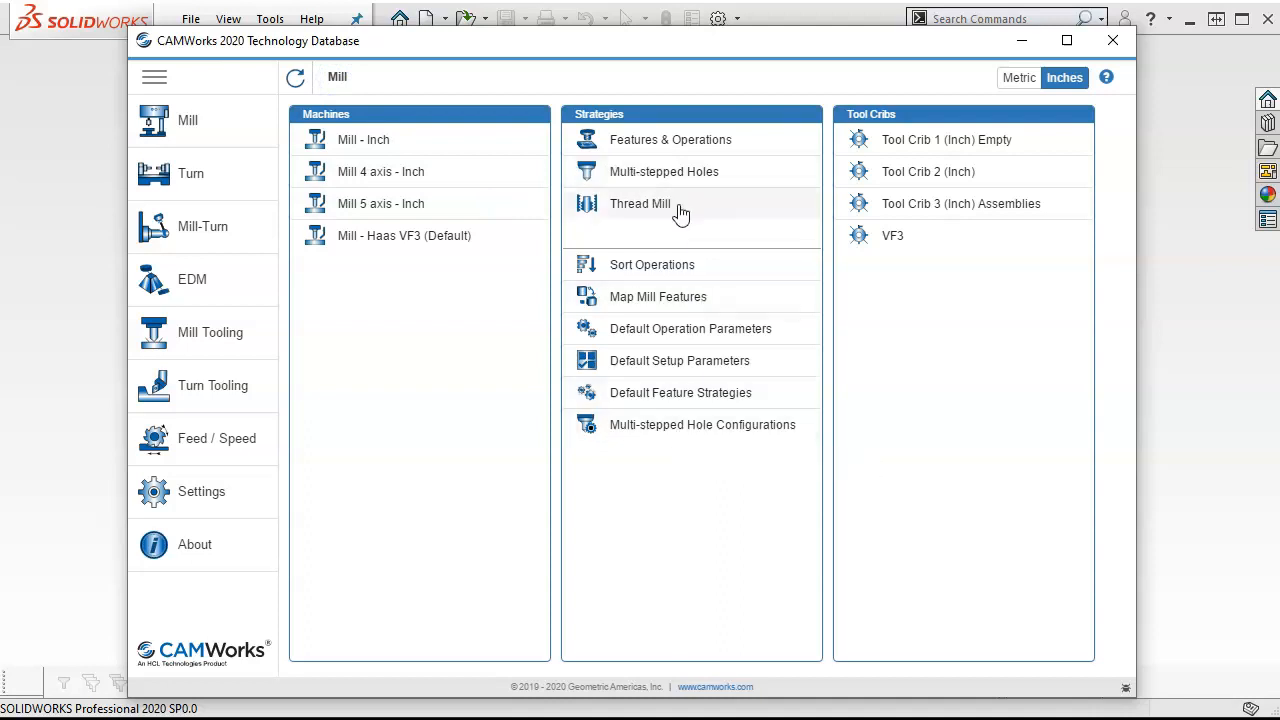
Examine the center drill and drill operations of the MSH1(inch) multi-stepped hole strategy, including their diameter and face depth settings, and return to the Mill overview
{"action": "left_click", "coordinate": [675, 172]}
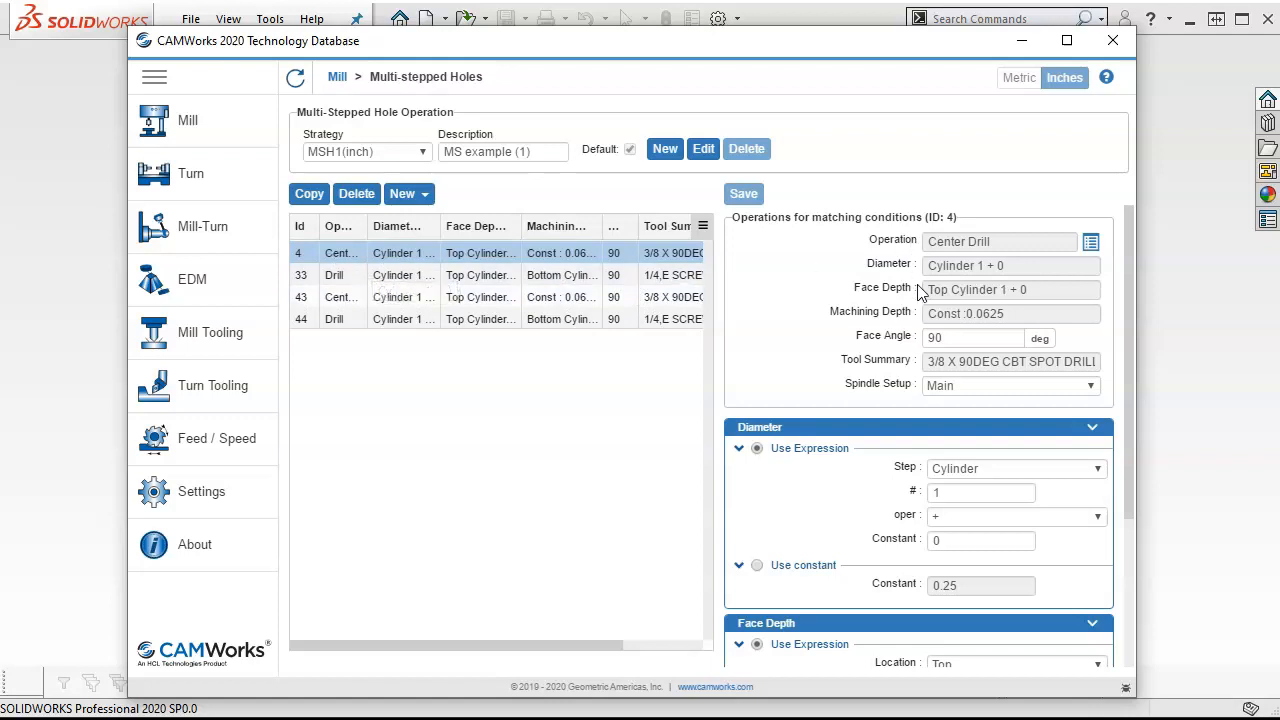
{"action": "scroll", "coordinate": [909, 490], "scroll_direction": "down", "scroll_amount": 3}
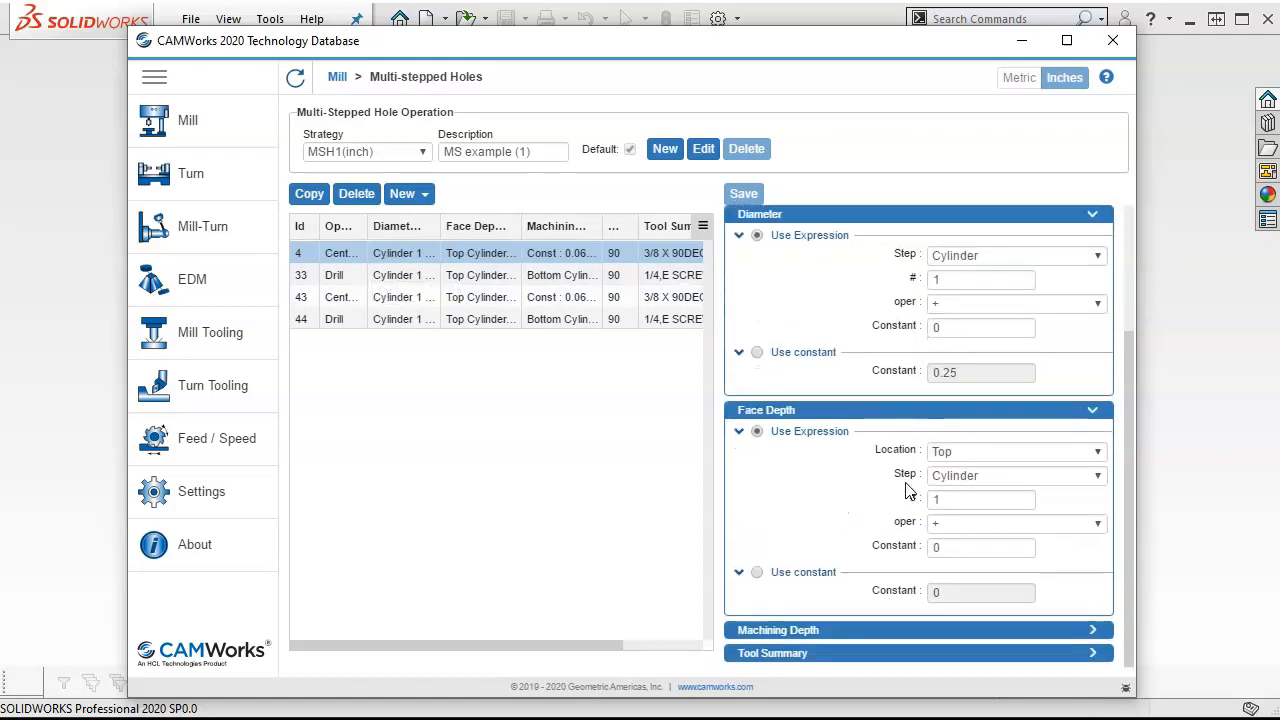
{"action": "scroll", "coordinate": [874, 477], "scroll_direction": "up", "scroll_amount": 3}
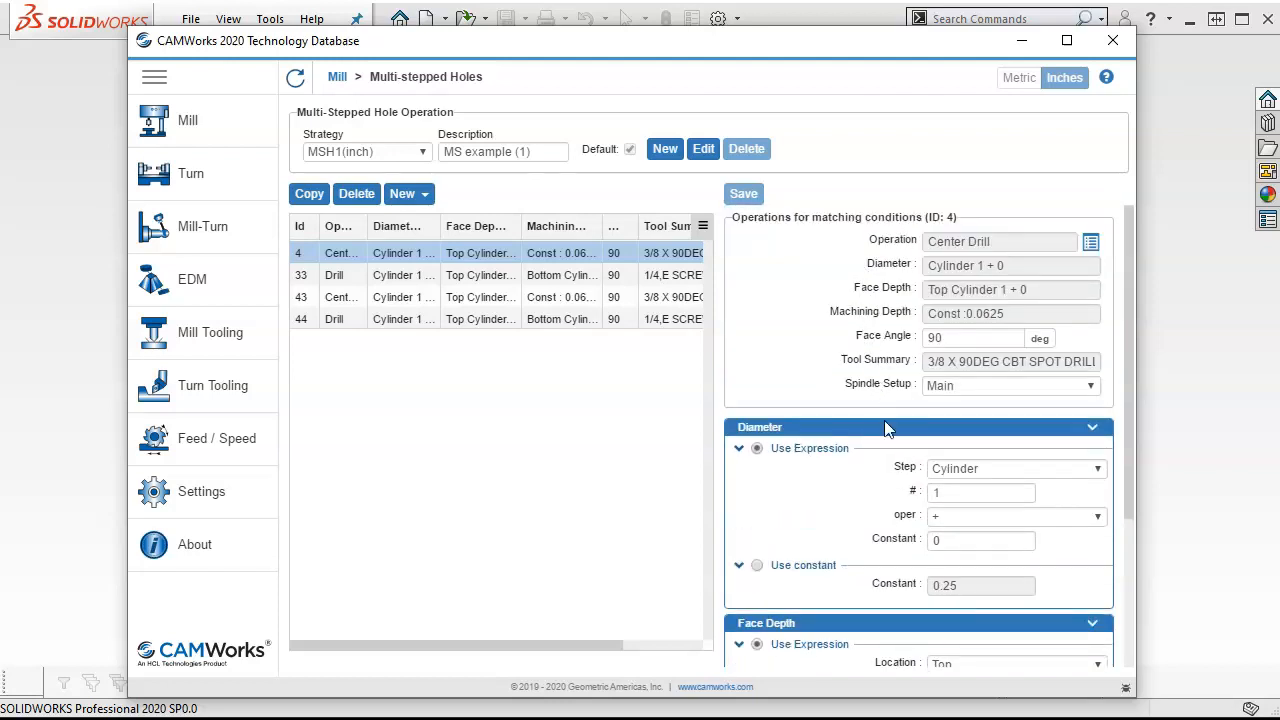
{"action": "left_click", "coordinate": [362, 277]}
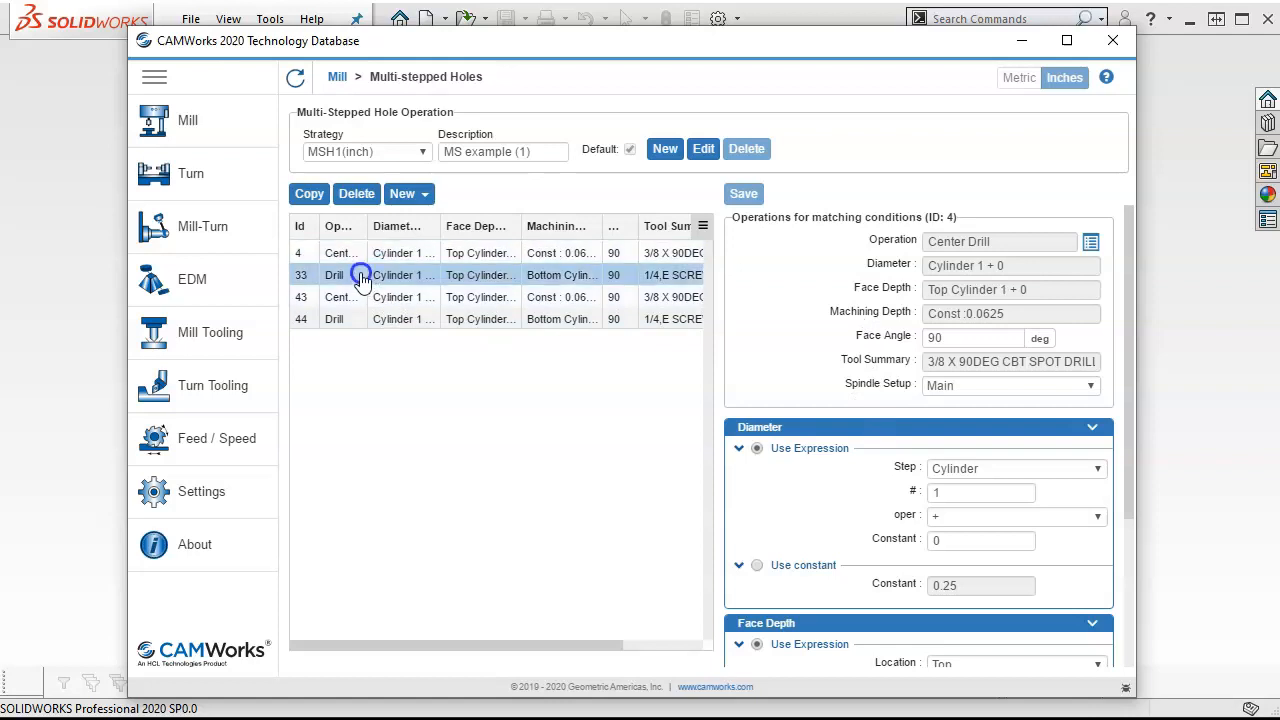
{"action": "left_click", "coordinate": [393, 298]}
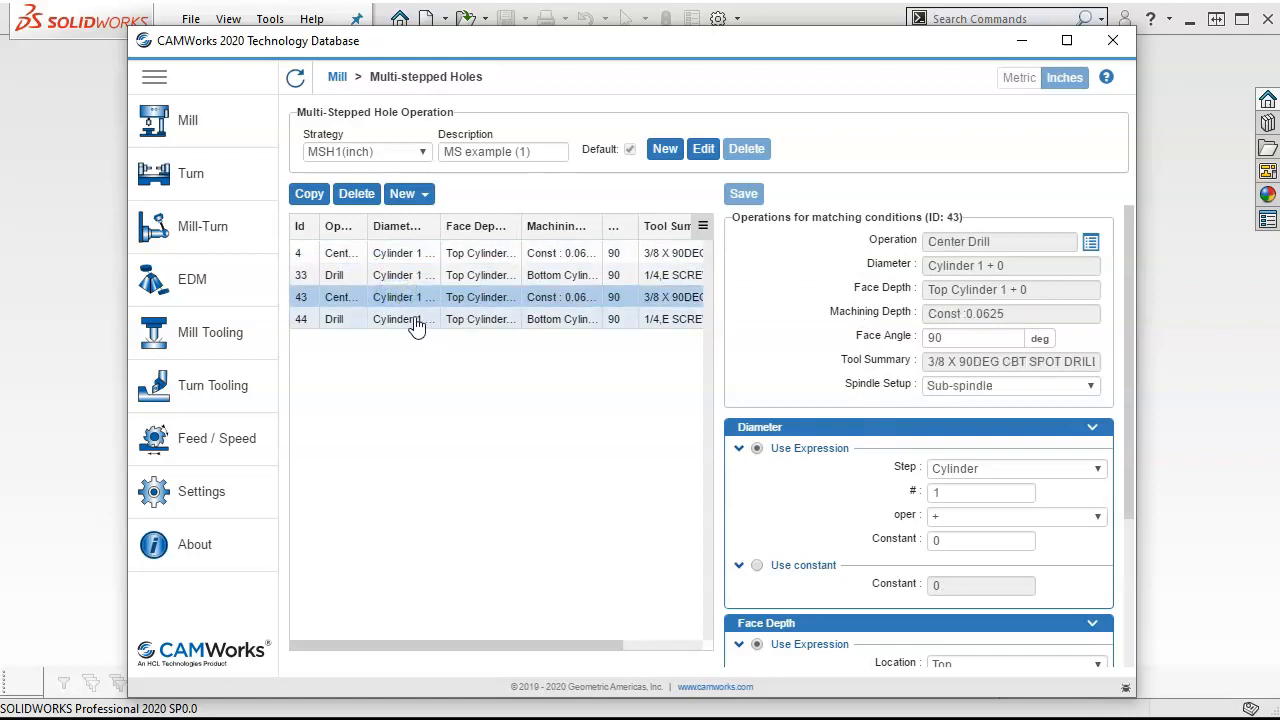
{"action": "left_click", "coordinate": [415, 322]}
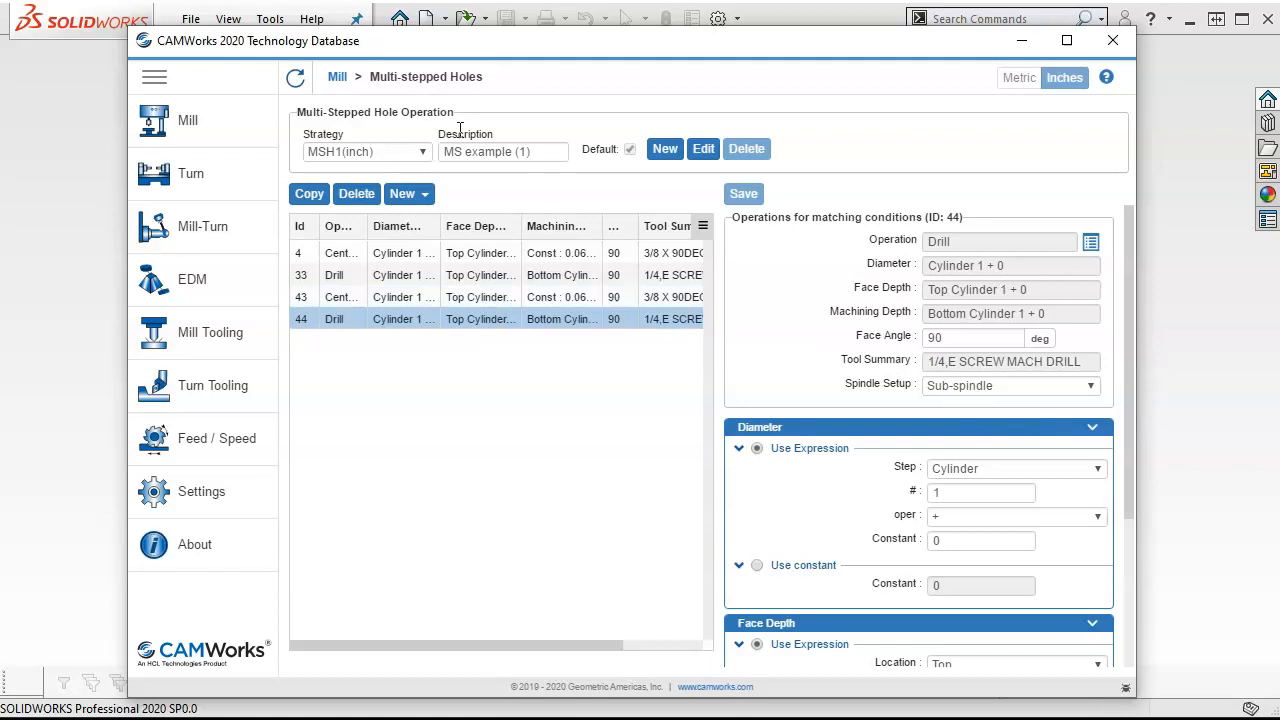
{"action": "left_click", "coordinate": [337, 77]}
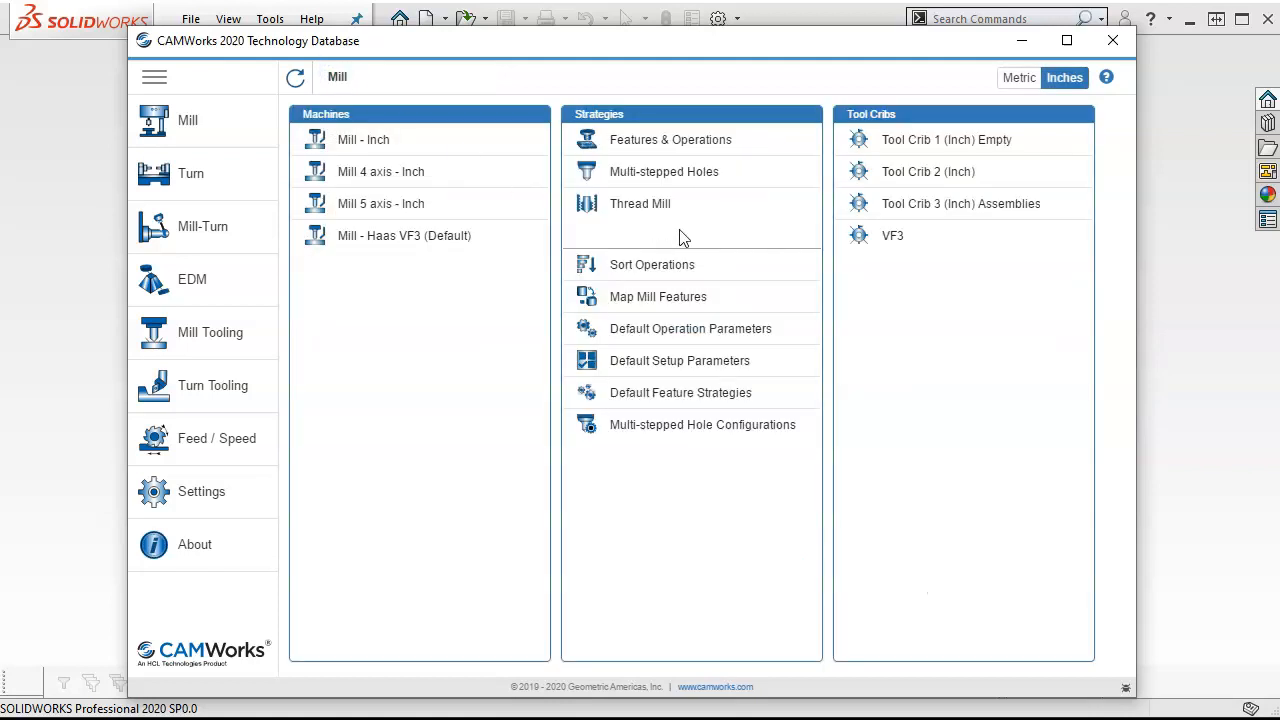
Examine the UNC thread conditions in the Thread Mill strategies through the end of the list, and return to the Mill overview
{"action": "left_click", "coordinate": [633, 207]}
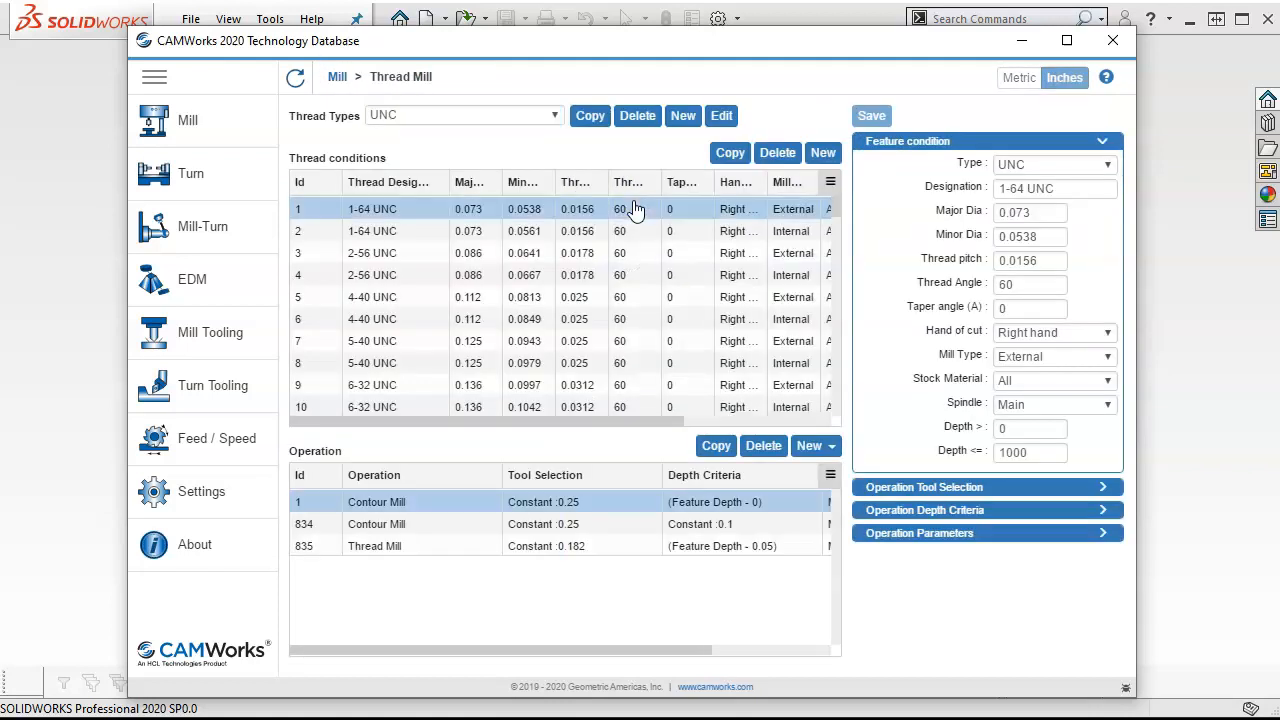
{"action": "scroll", "coordinate": [512, 283], "scroll_direction": "down", "scroll_amount": 12}
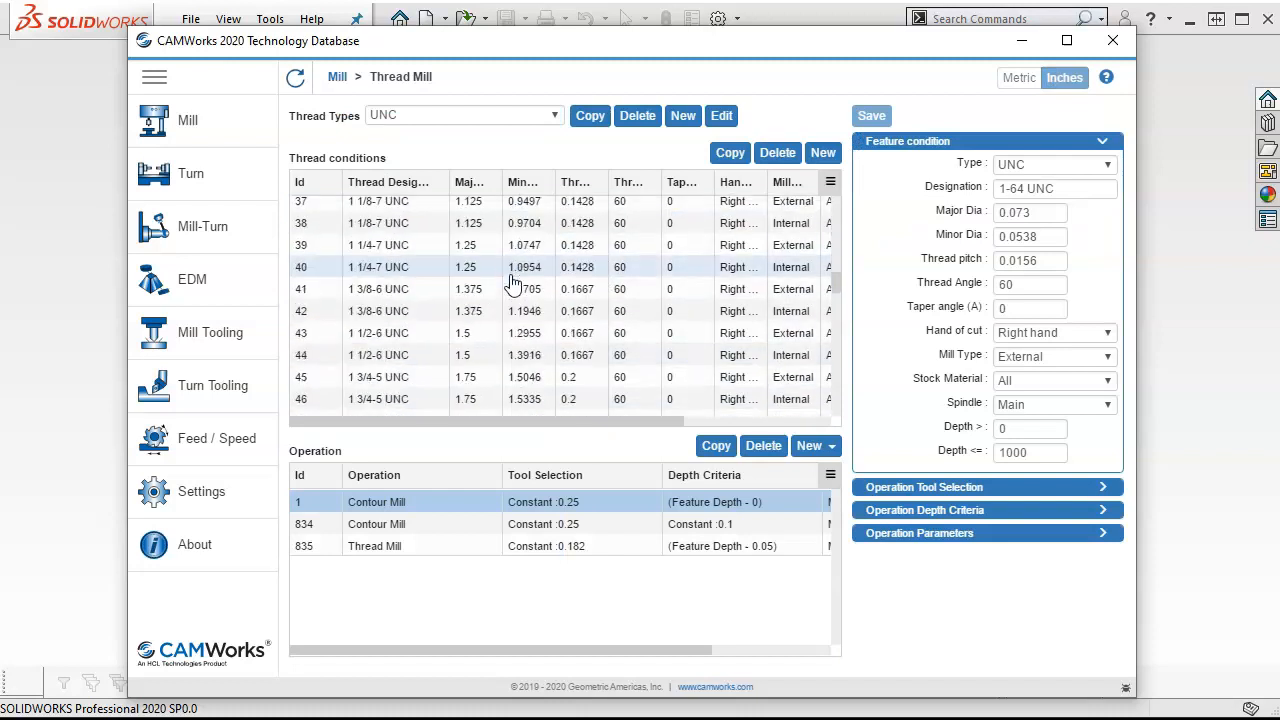
{"action": "scroll", "coordinate": [512, 283], "scroll_direction": "down", "scroll_amount": 20}
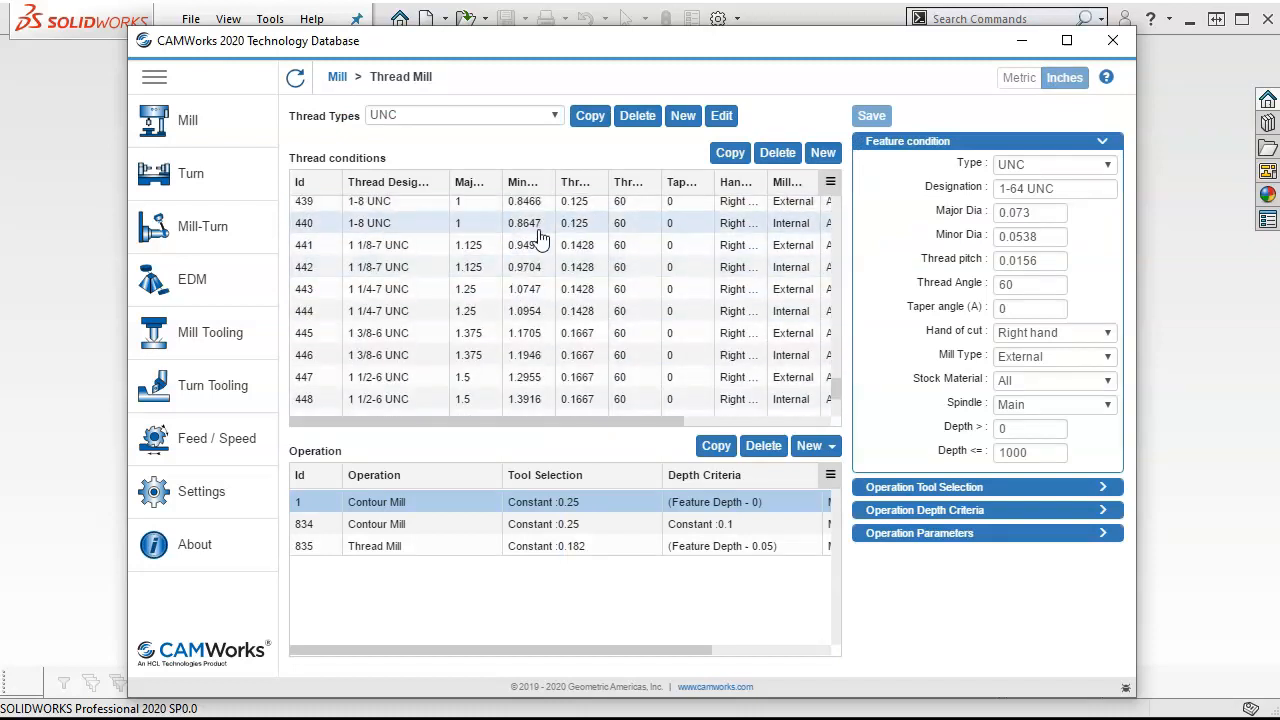
{"action": "scroll", "coordinate": [540, 237], "scroll_direction": "down", "scroll_amount": 3}
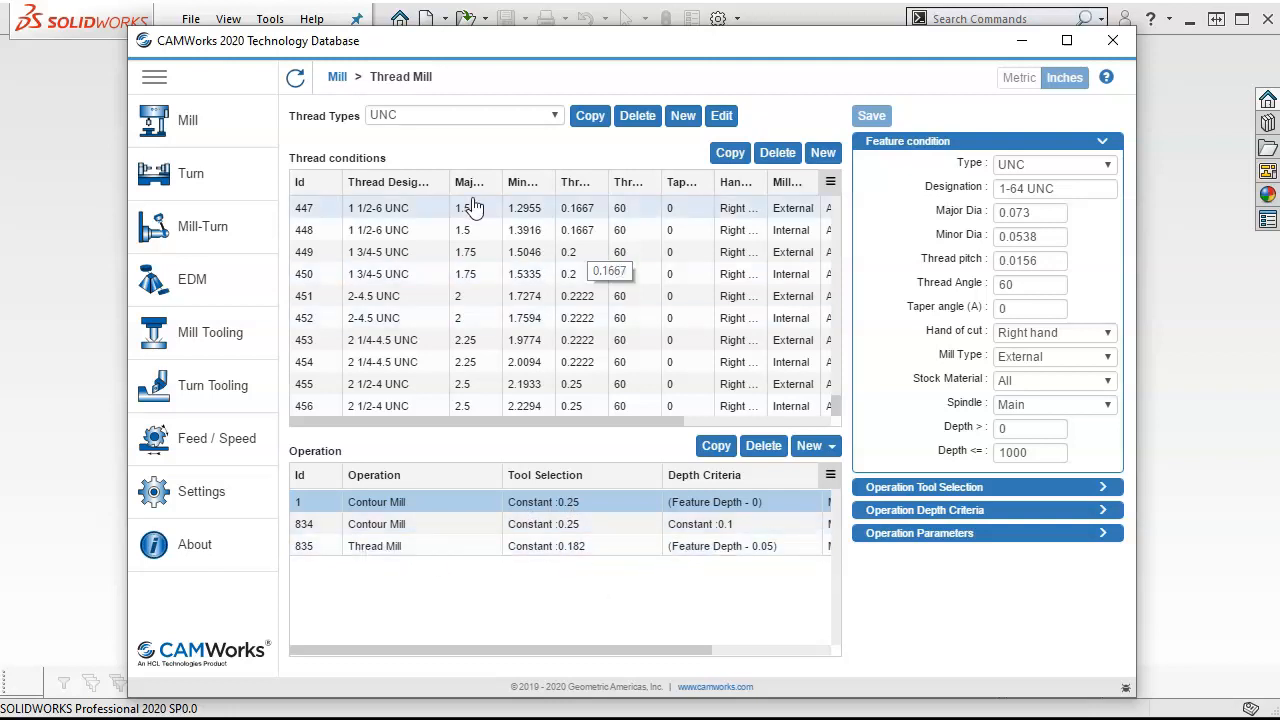
{"action": "left_click", "coordinate": [338, 80]}
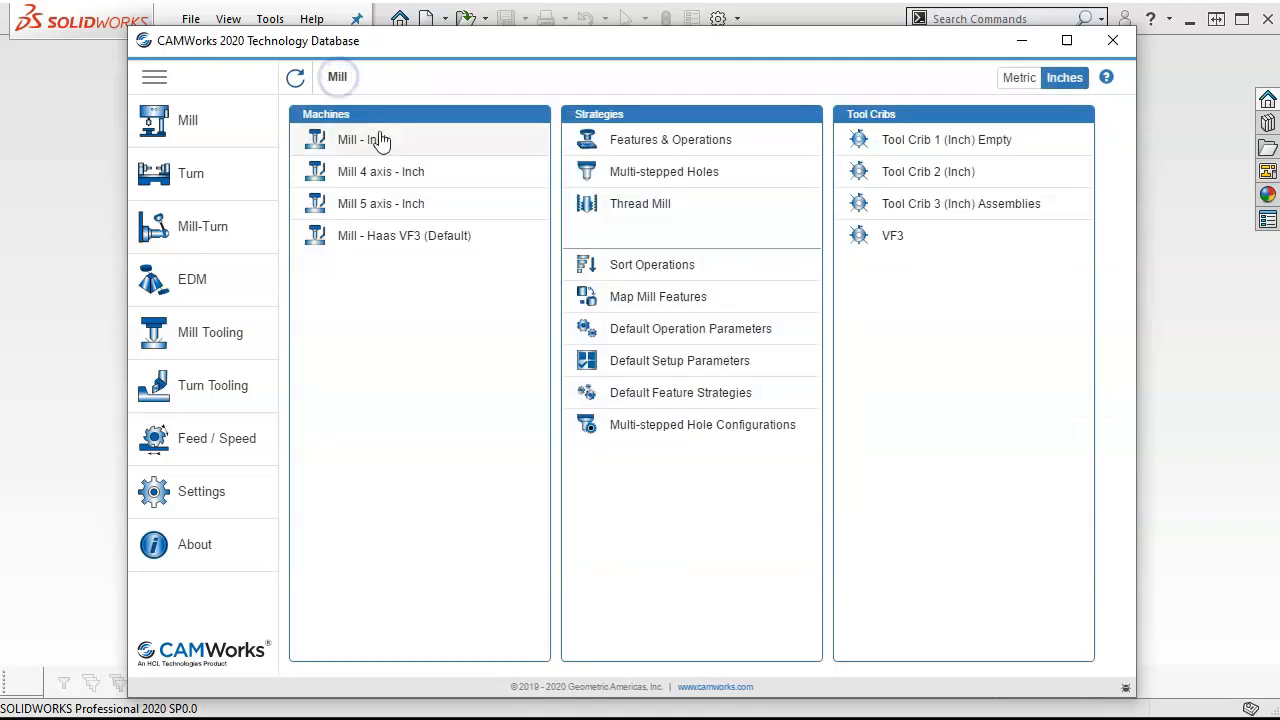